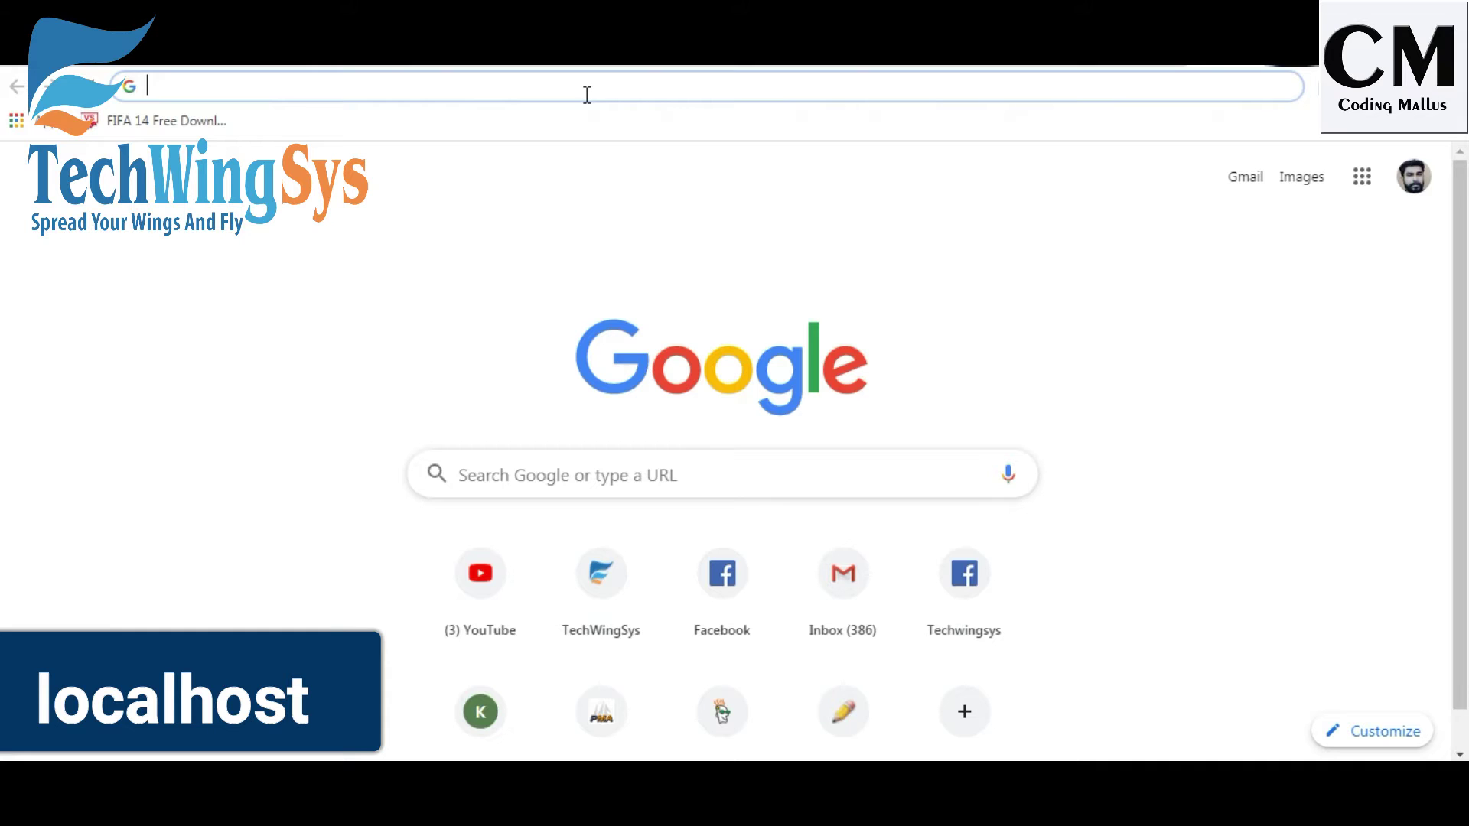
Start typing the local server address 'loc' into the new tab's address bar.
type("localhost")
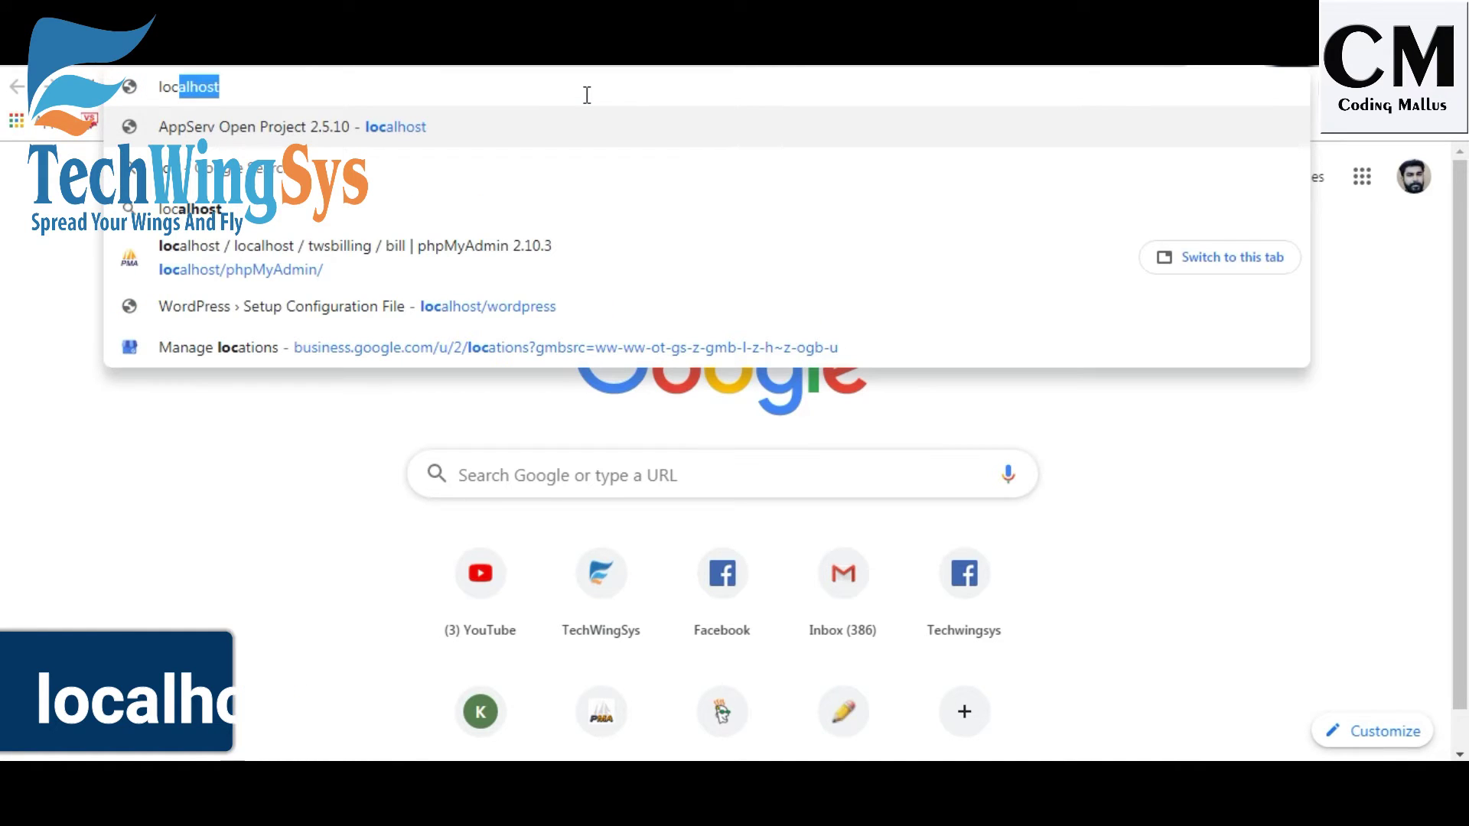
Load the localhost AppServ page and go on to phpMyAdmin.
key("Return")
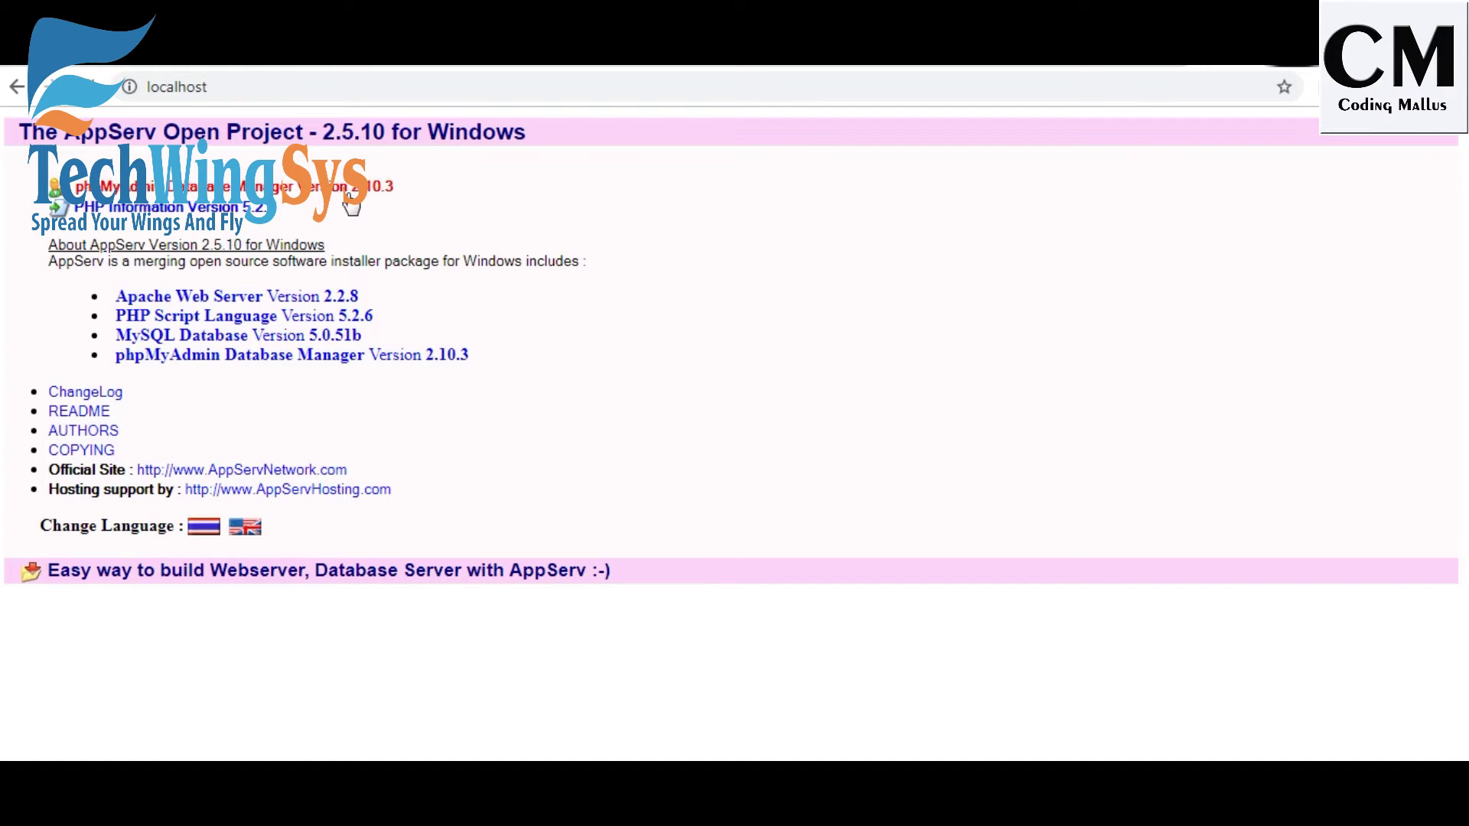
left_click(376, 191)
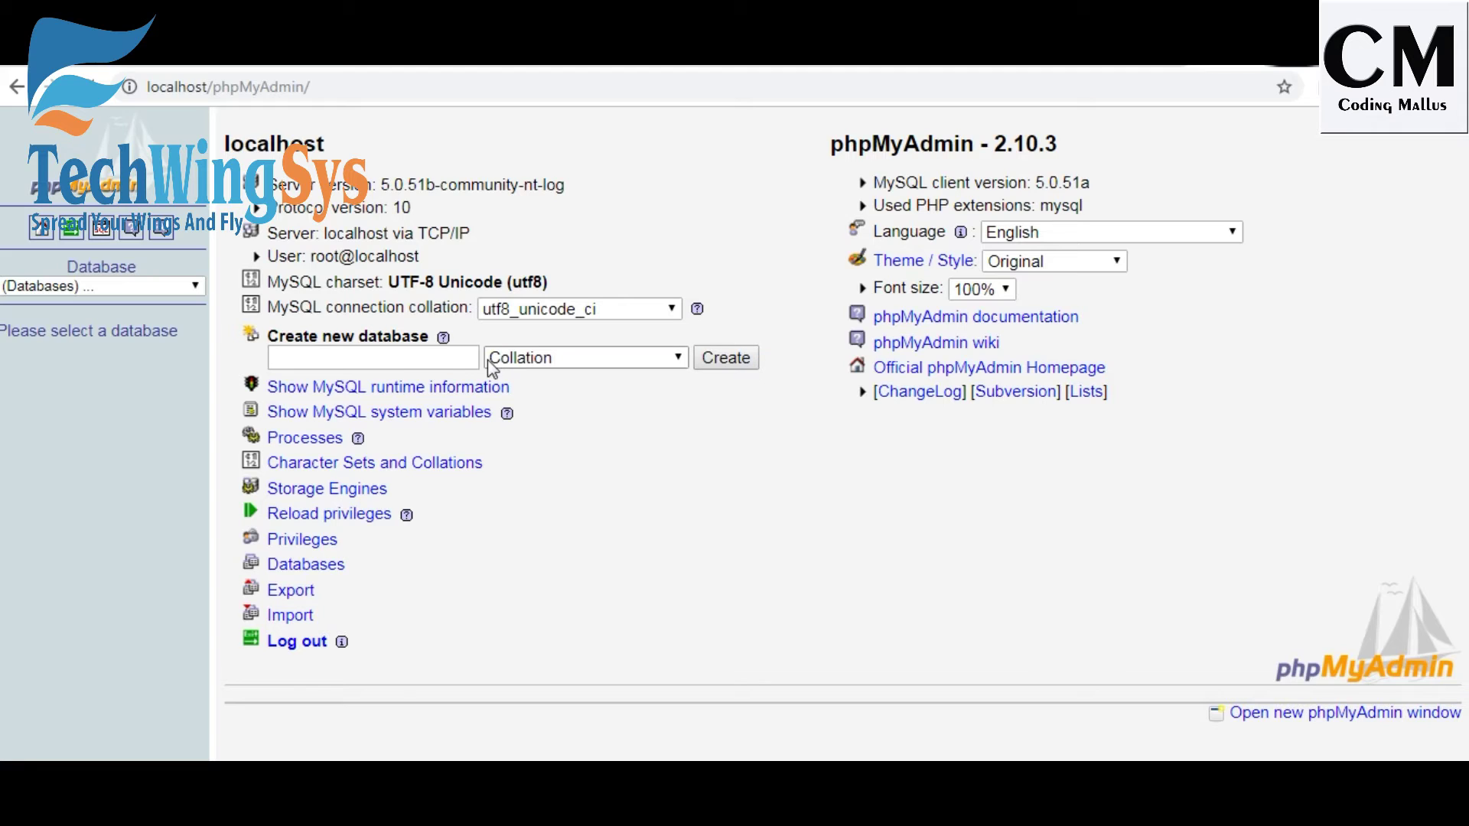
Create a new phpMyAdmin database named 'coding'.
left_click(406, 361)
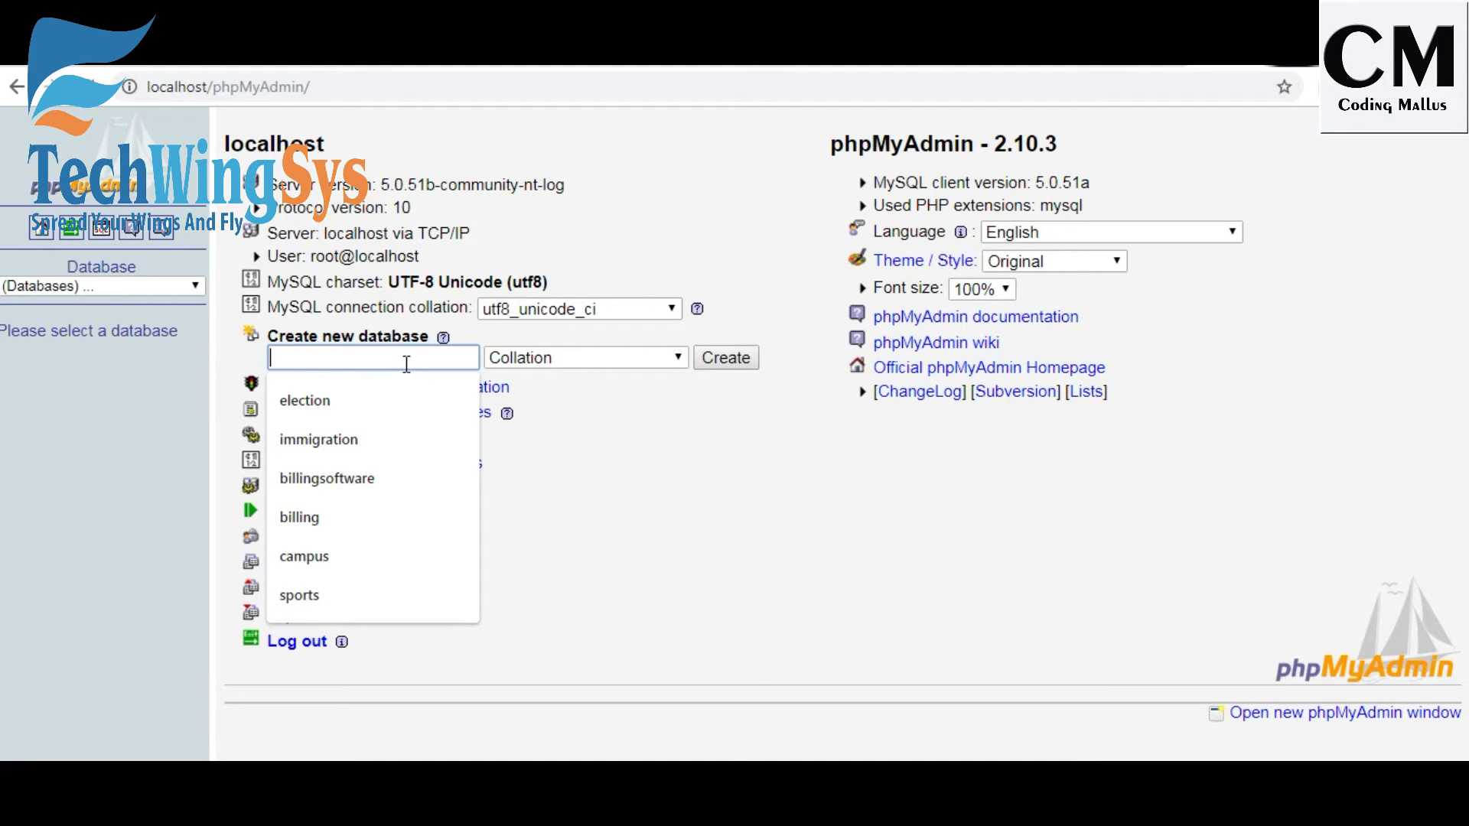
type("coding")
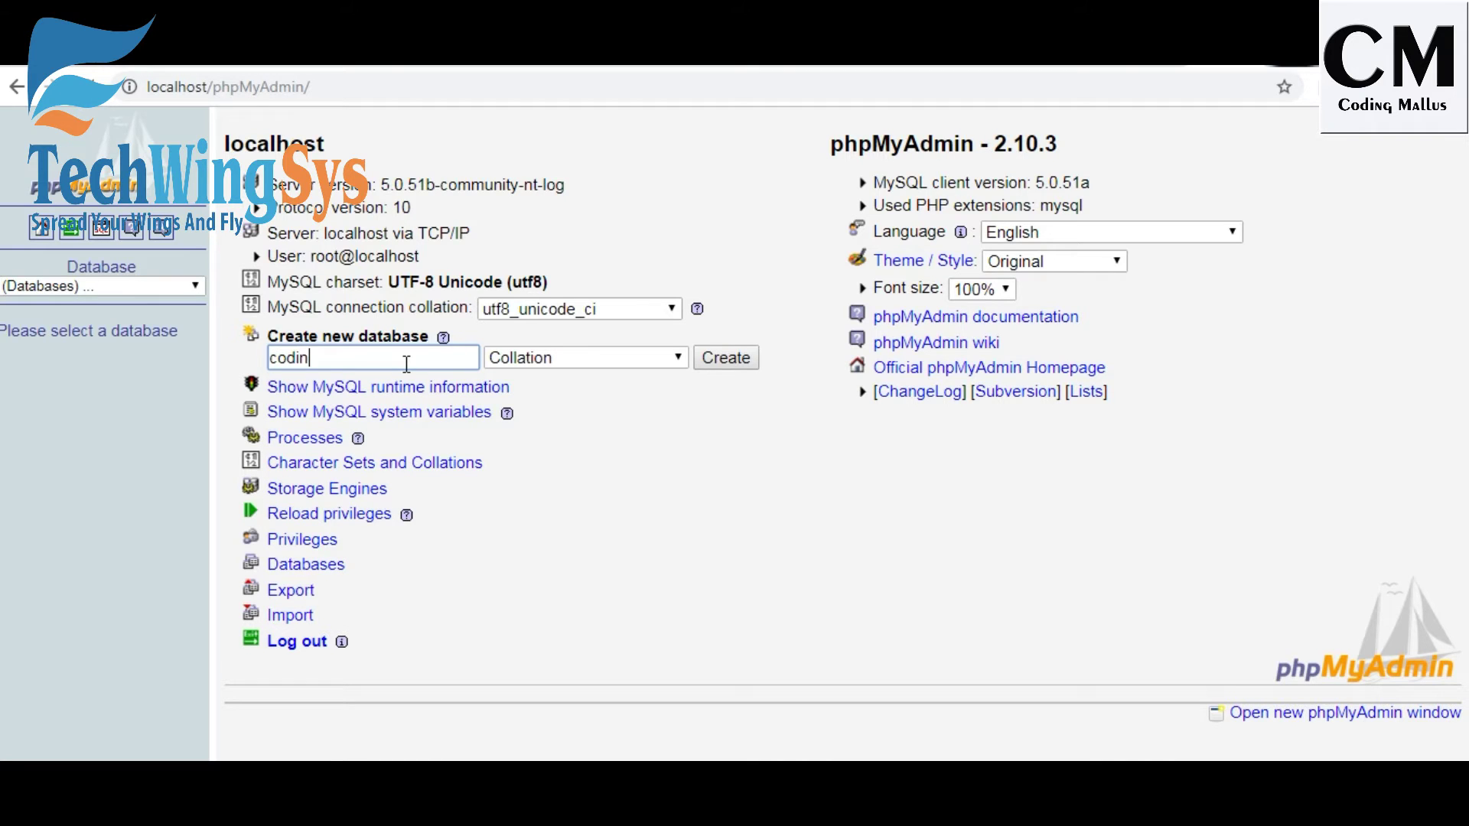
left_click(740, 360)
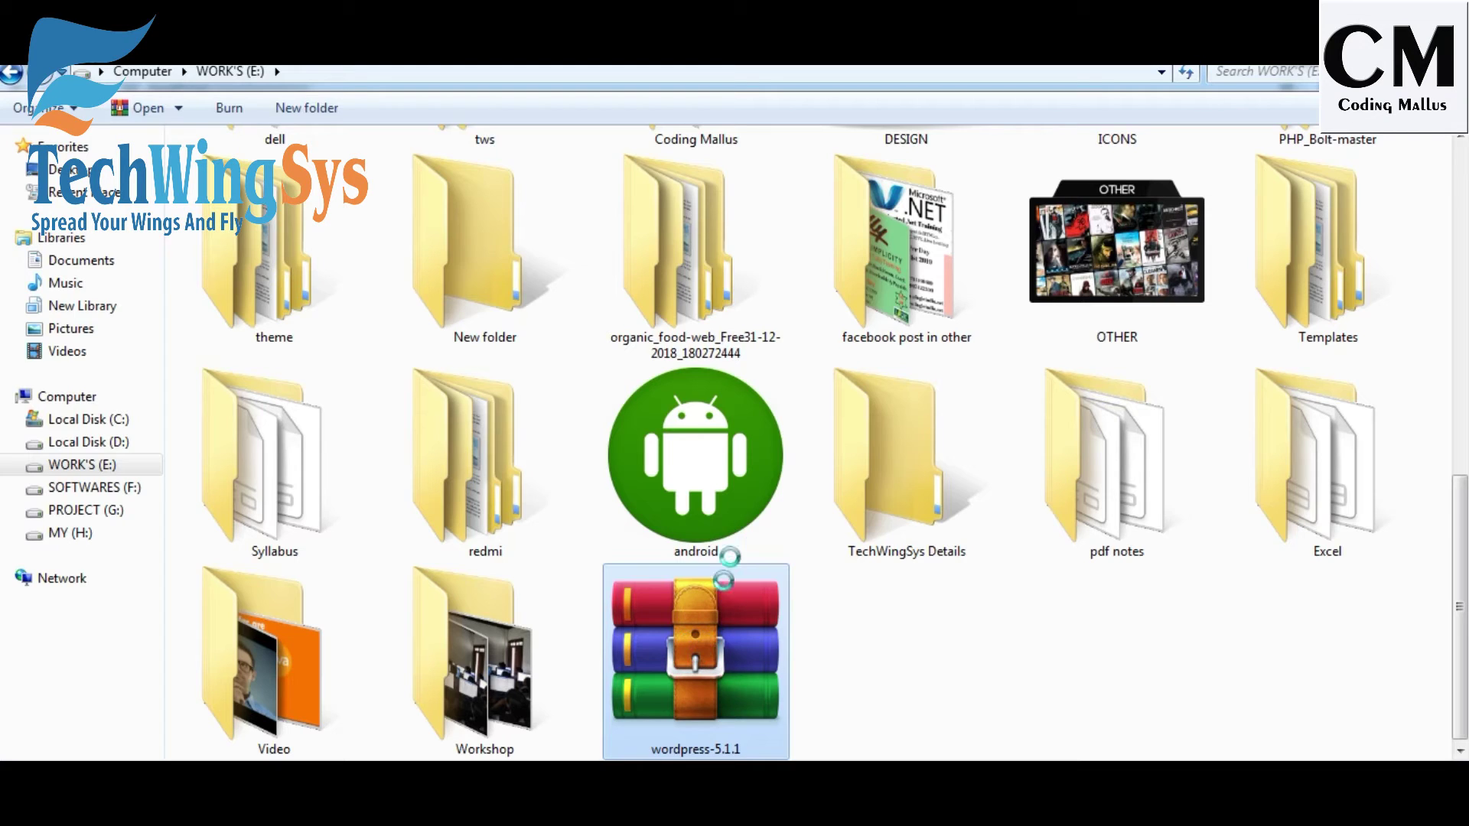
Extract the wordpress-5.1.1 archive on drive E: with the default settings.
right_click(727, 604)
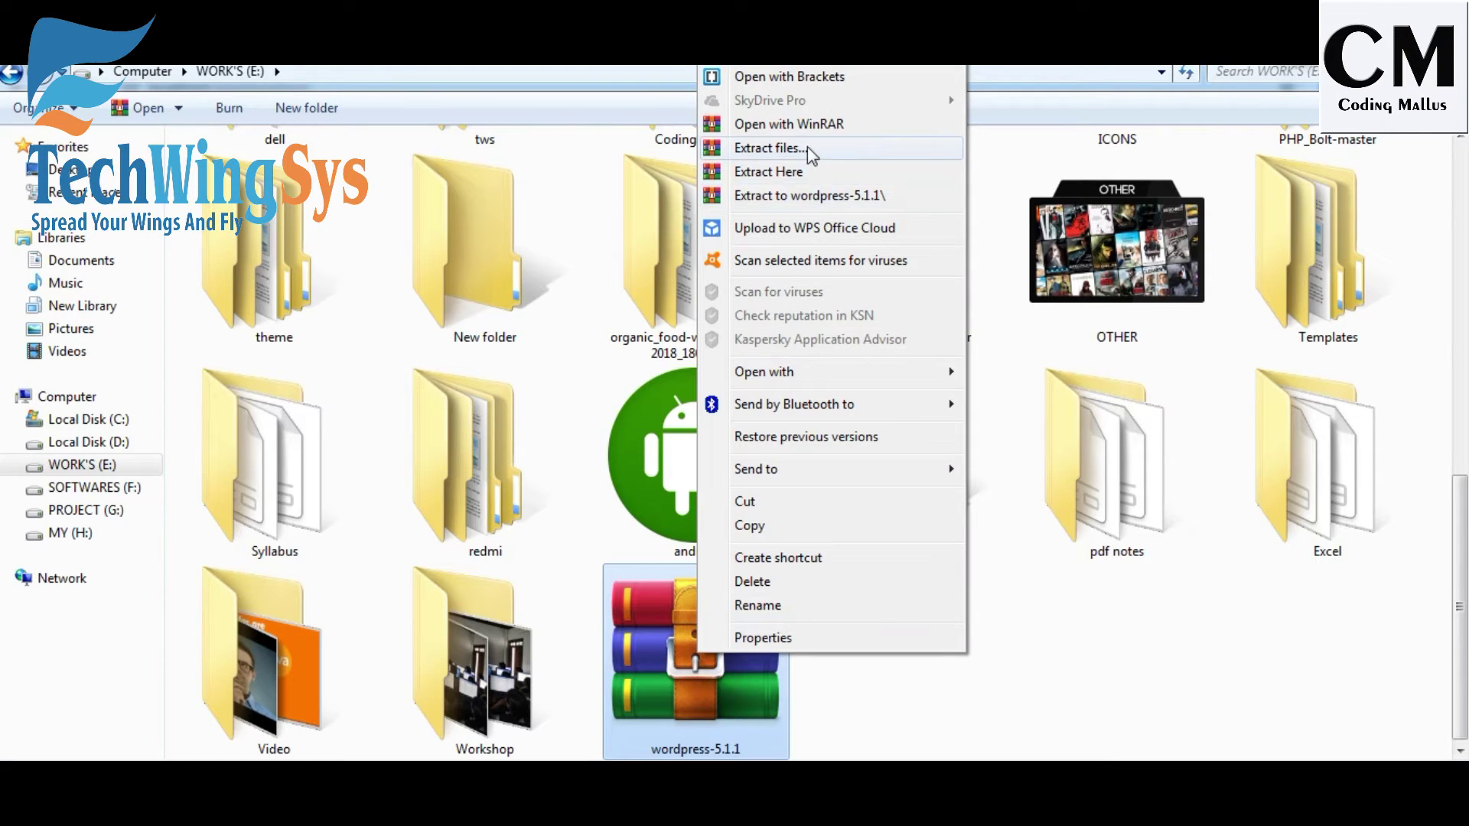
left_click(809, 150)
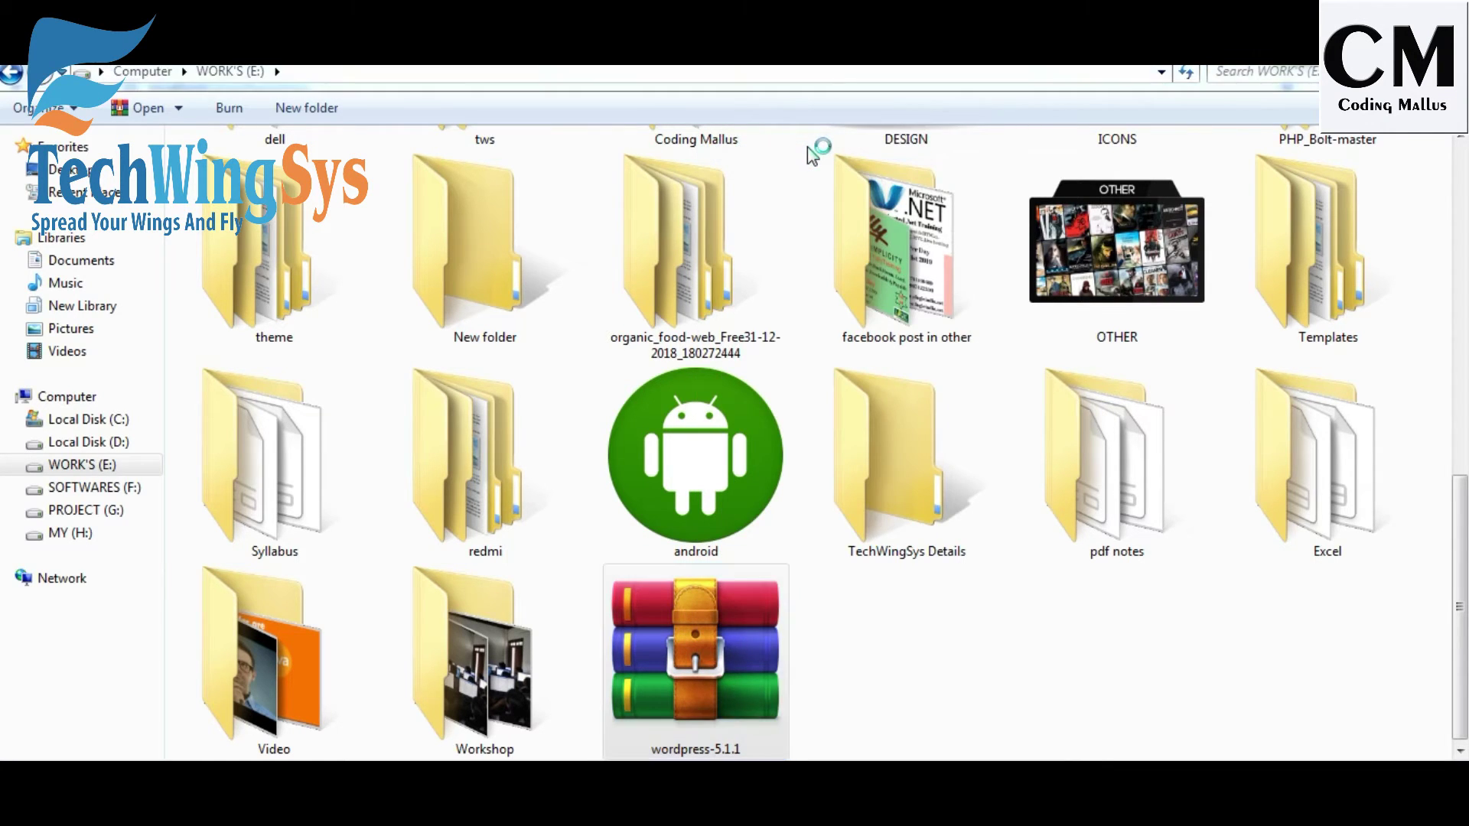
key("Return")
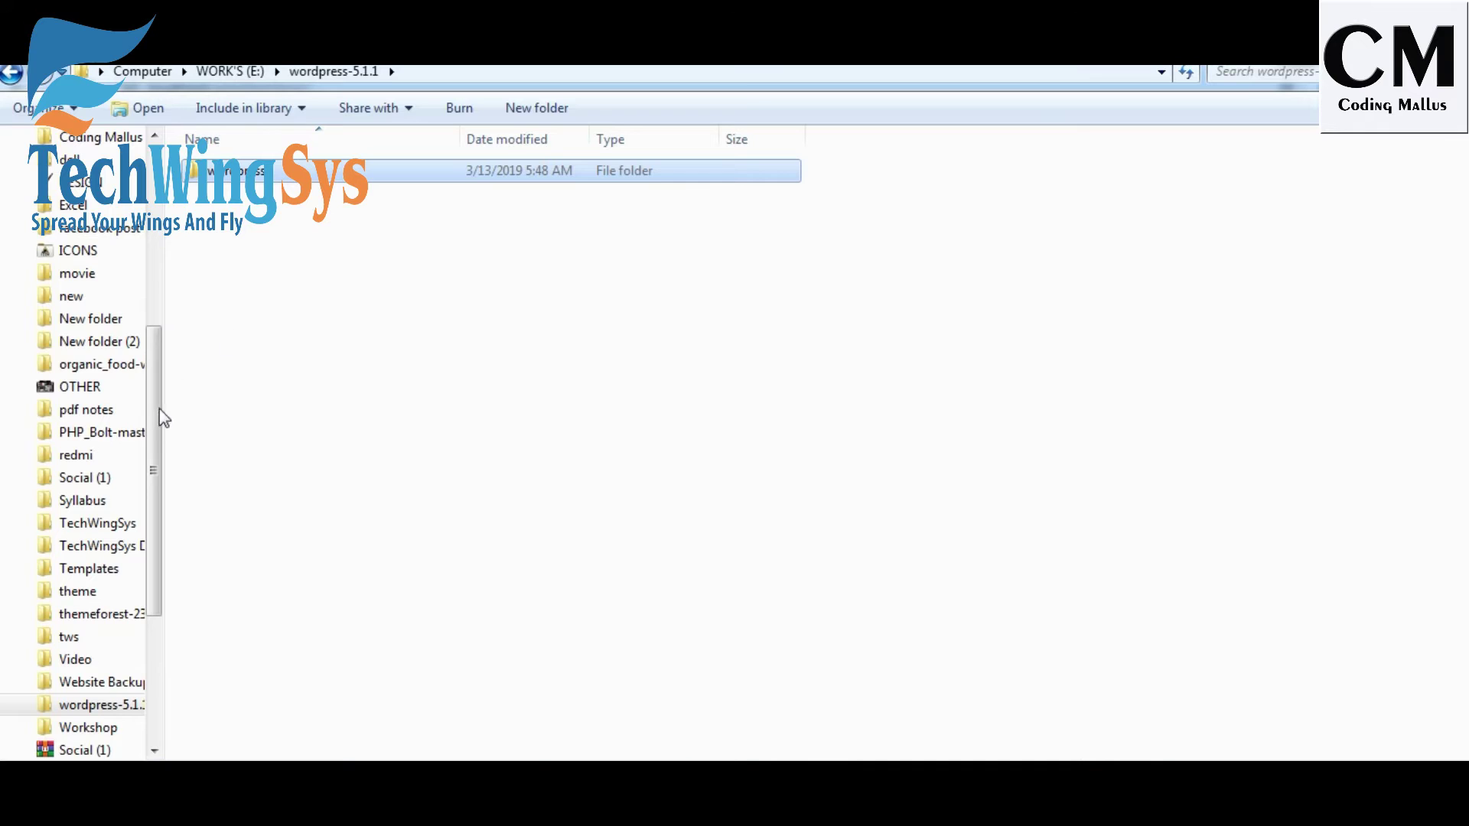
scroll(145, 429, "up", 5)
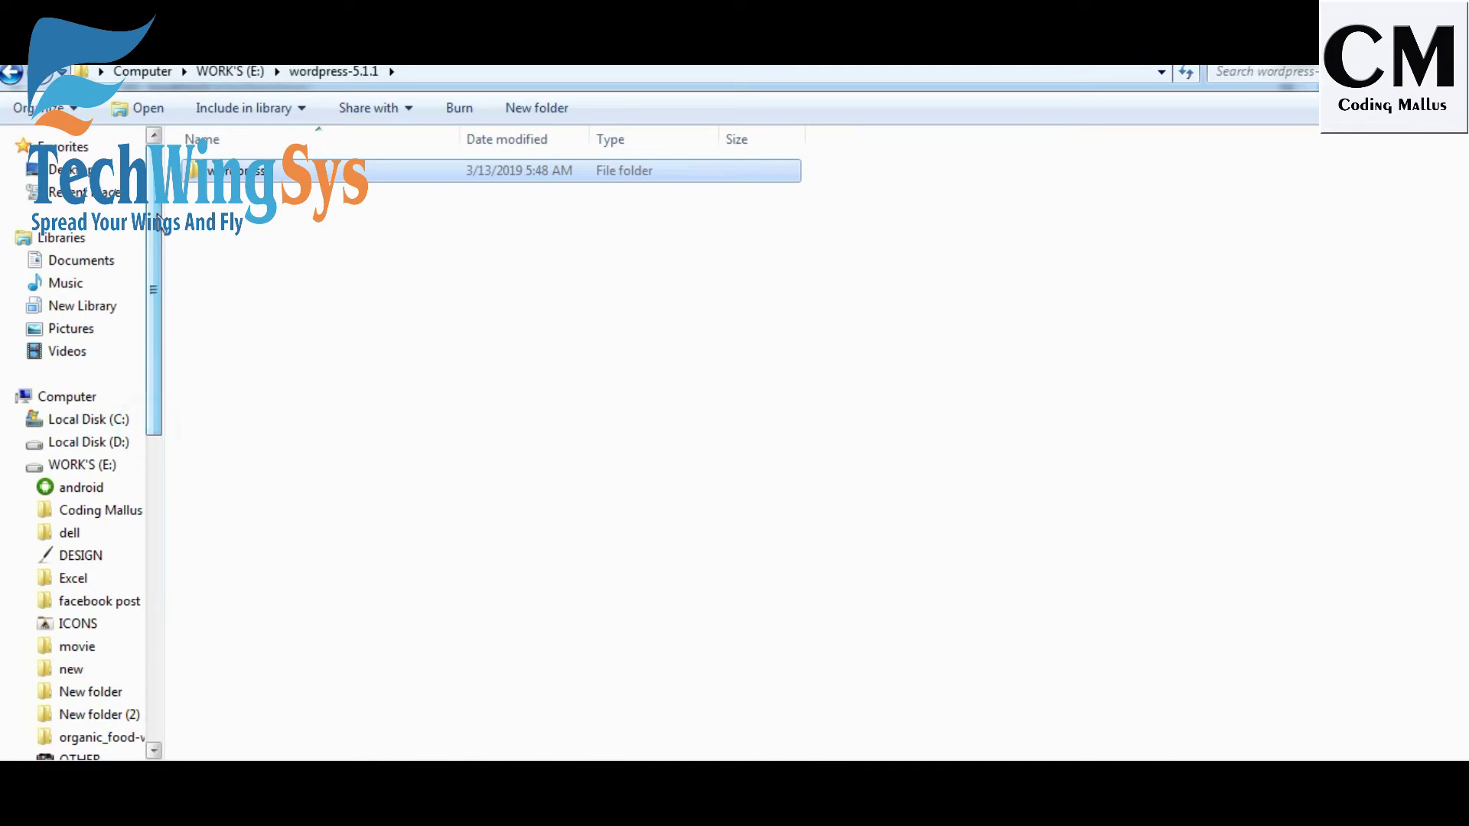
left_click(107, 419)
left_click(227, 192)
double_click(227, 193)
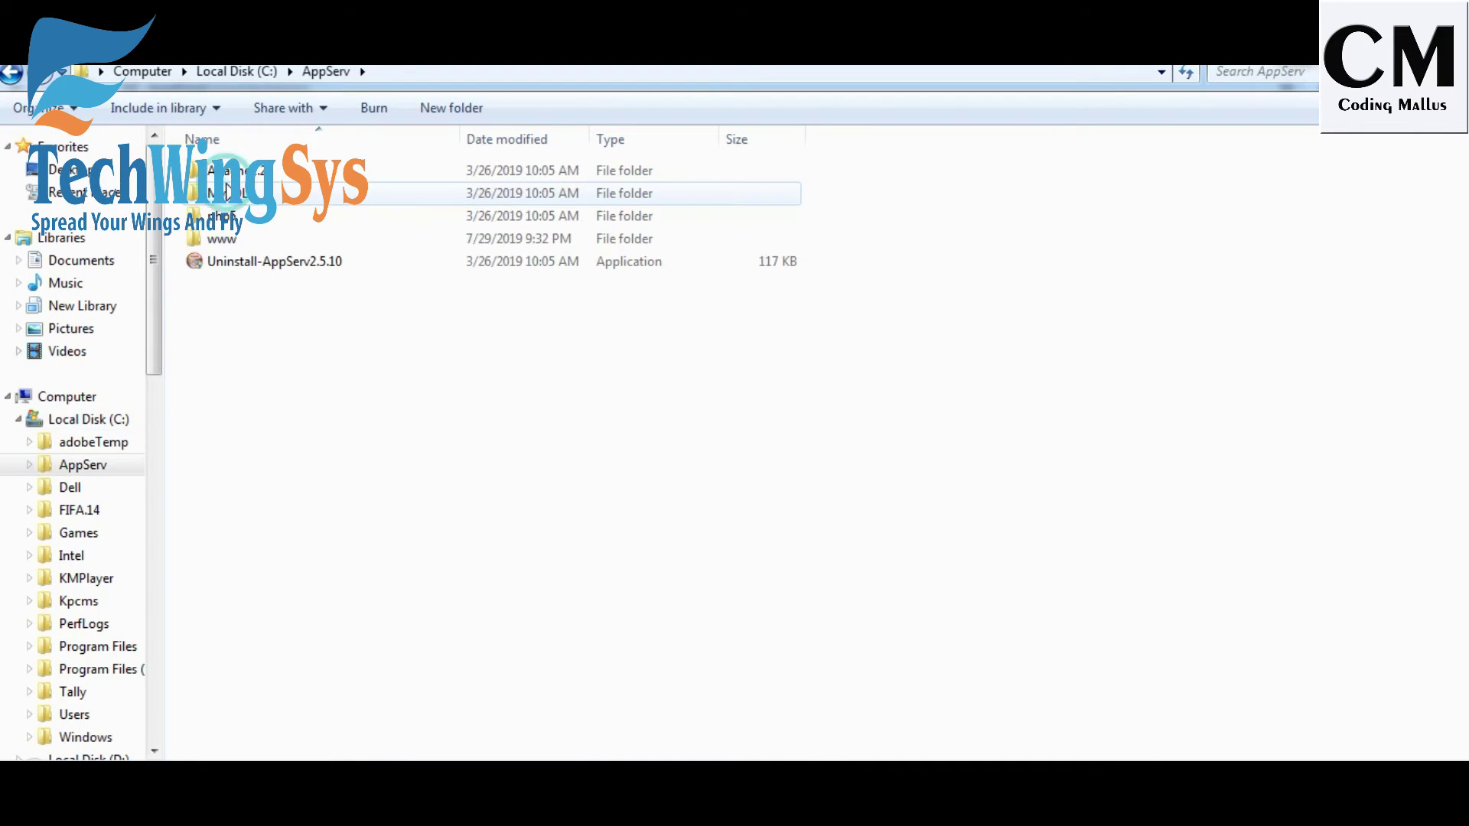
double_click(225, 237)
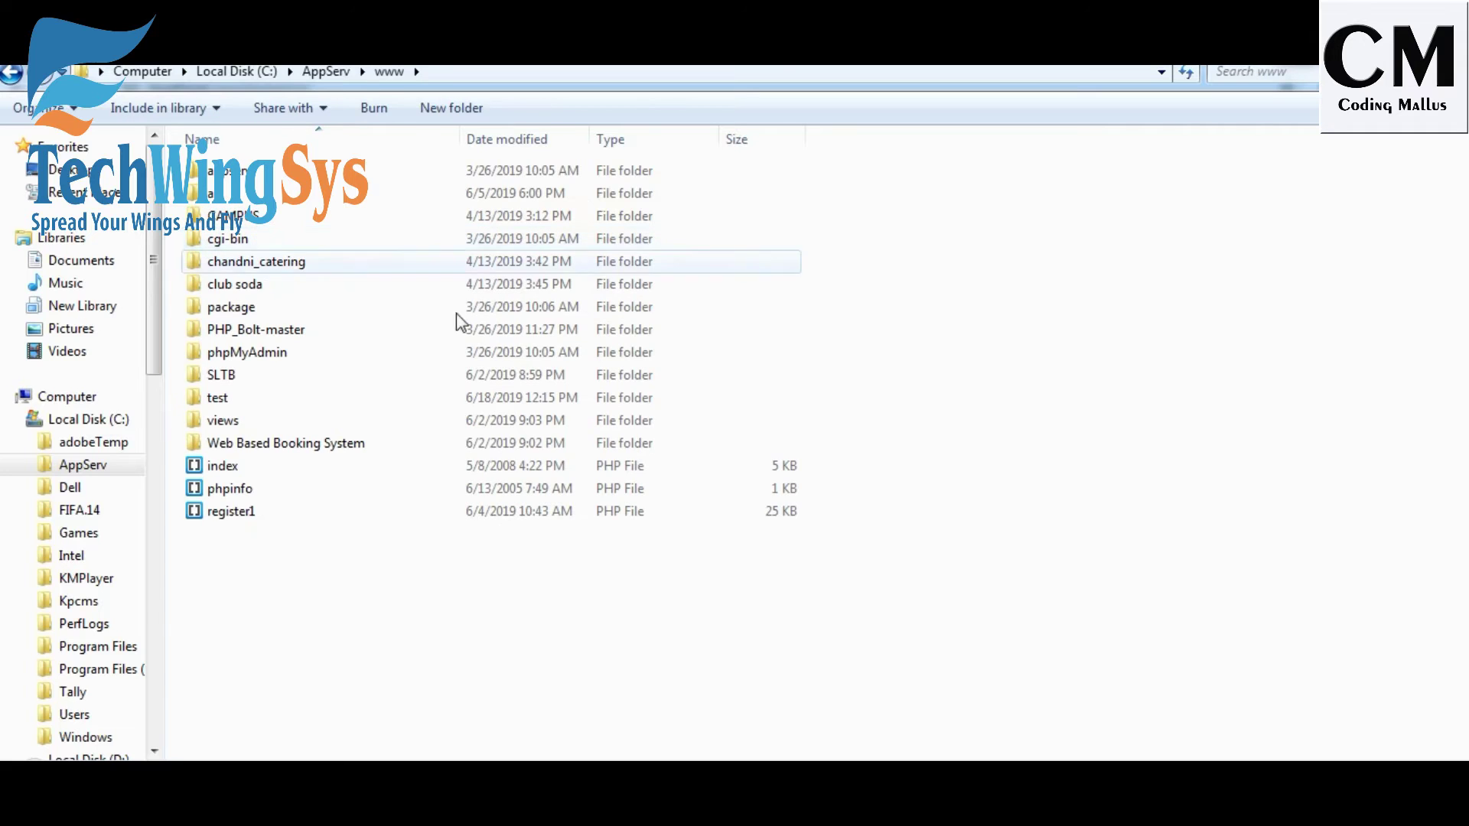
left_click(588, 668)
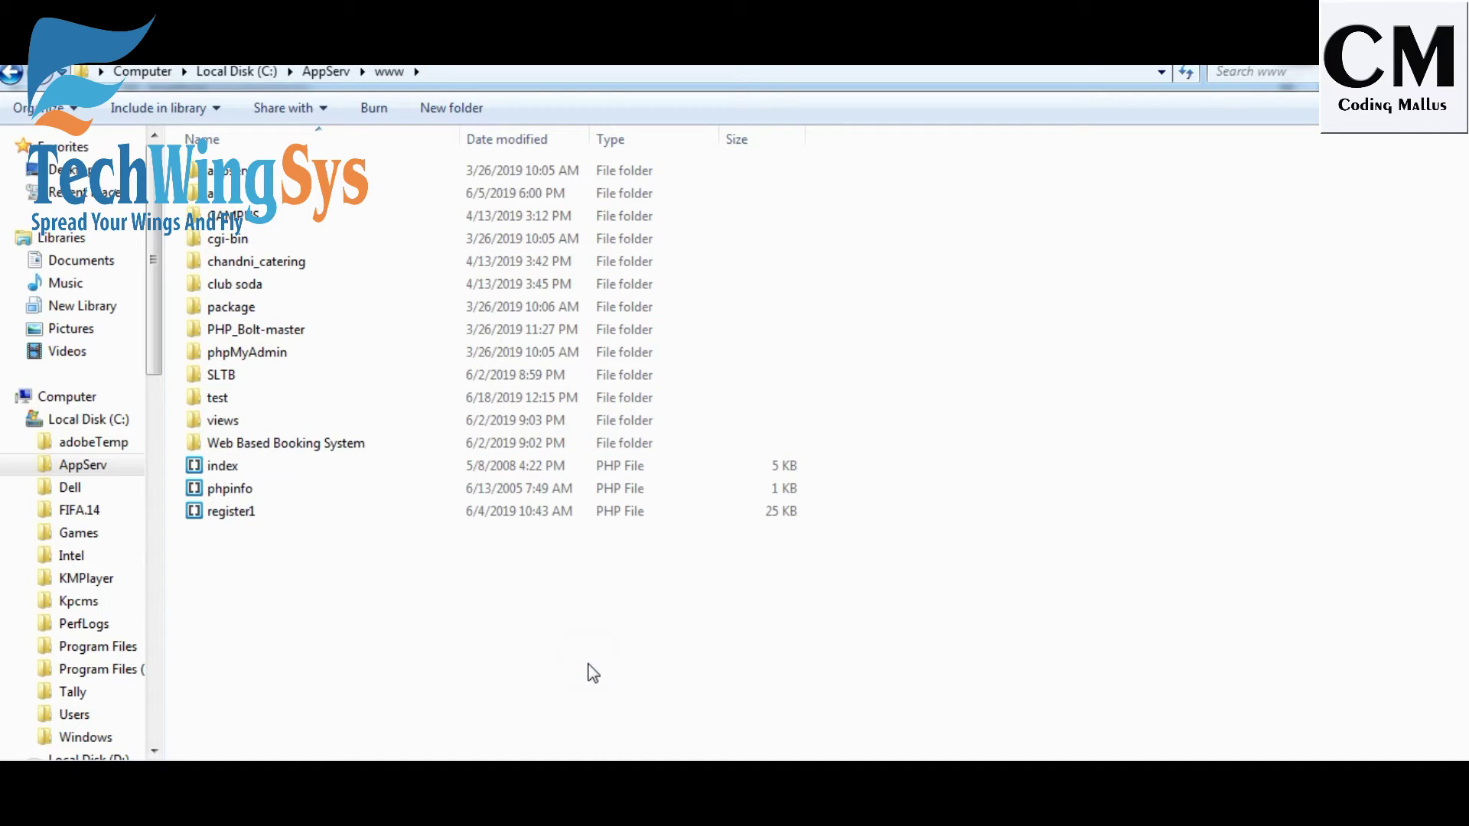
key("ctrl+v")
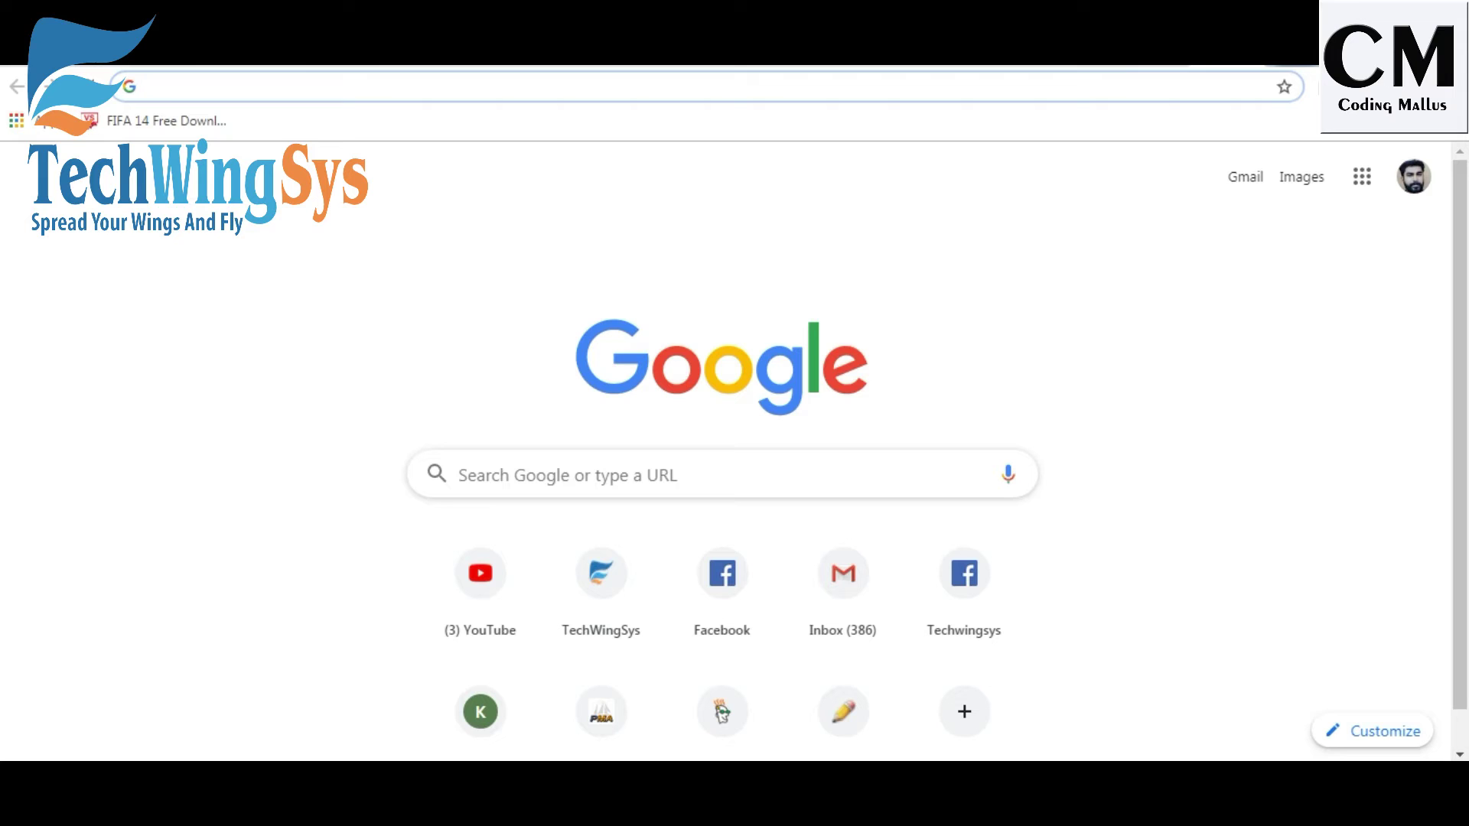
Load localhost/wordpress in Chrome.
type("l")
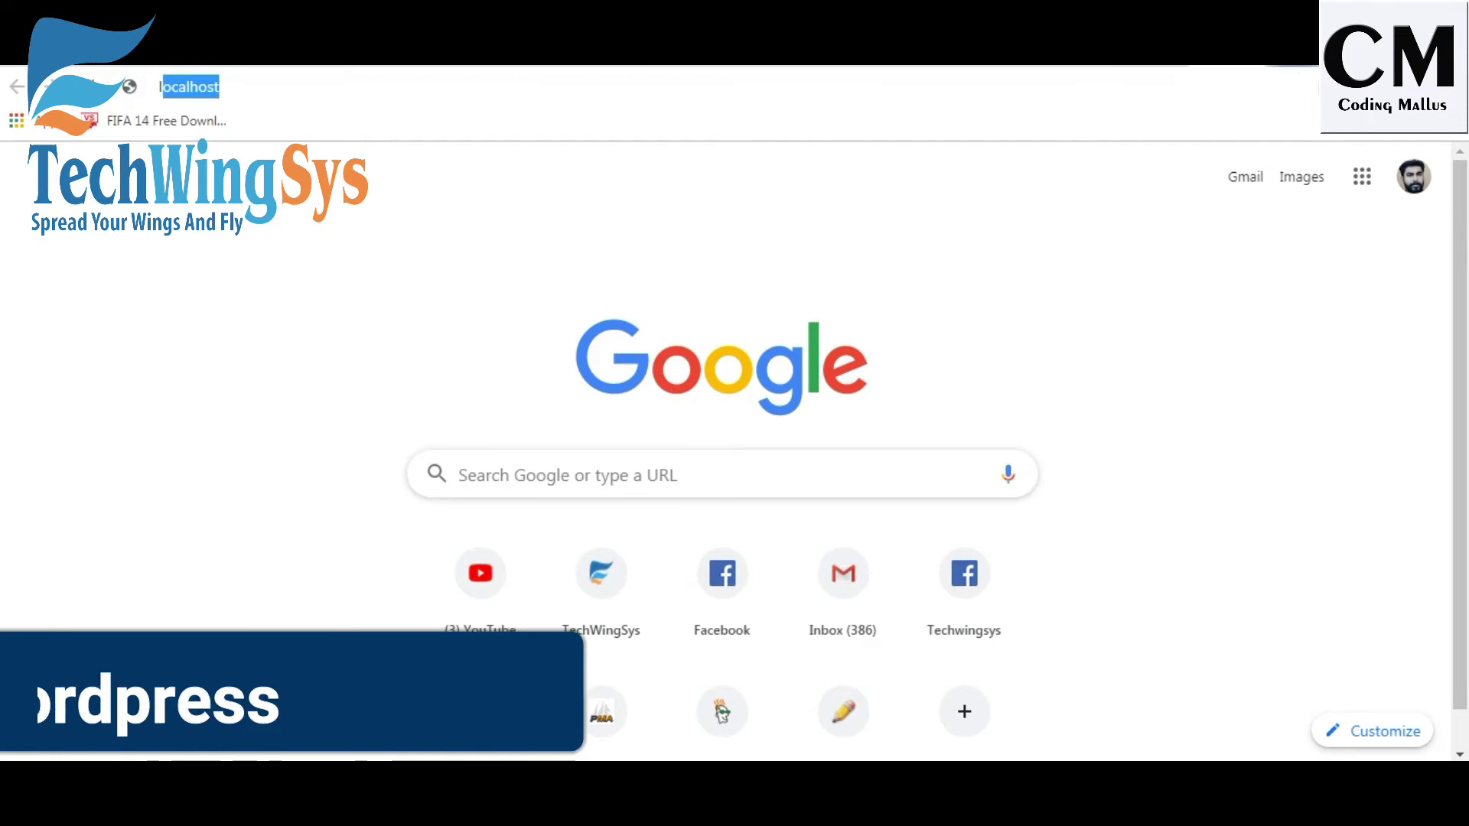
type("ocalhost")
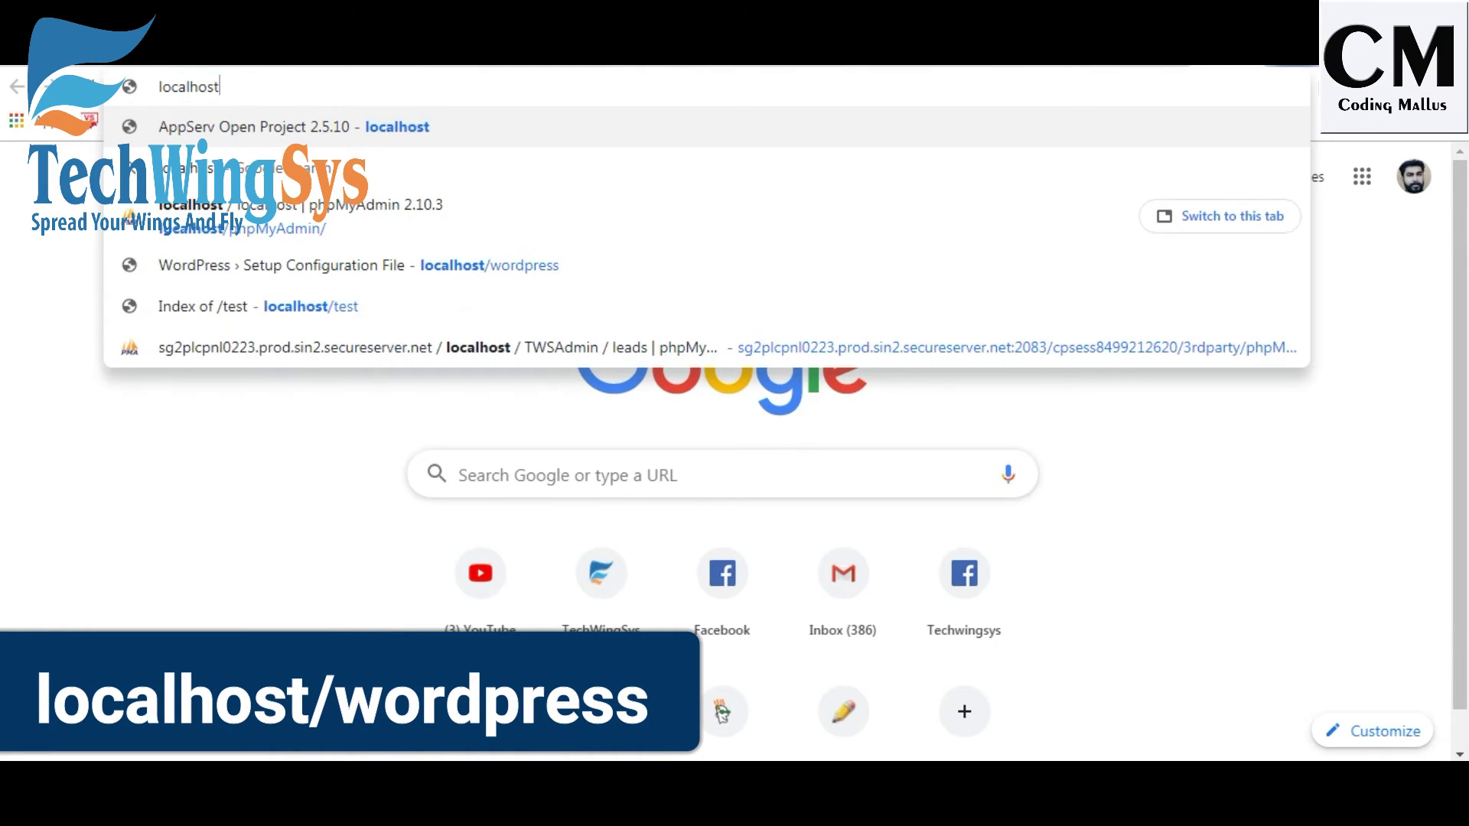
type("/wordpress")
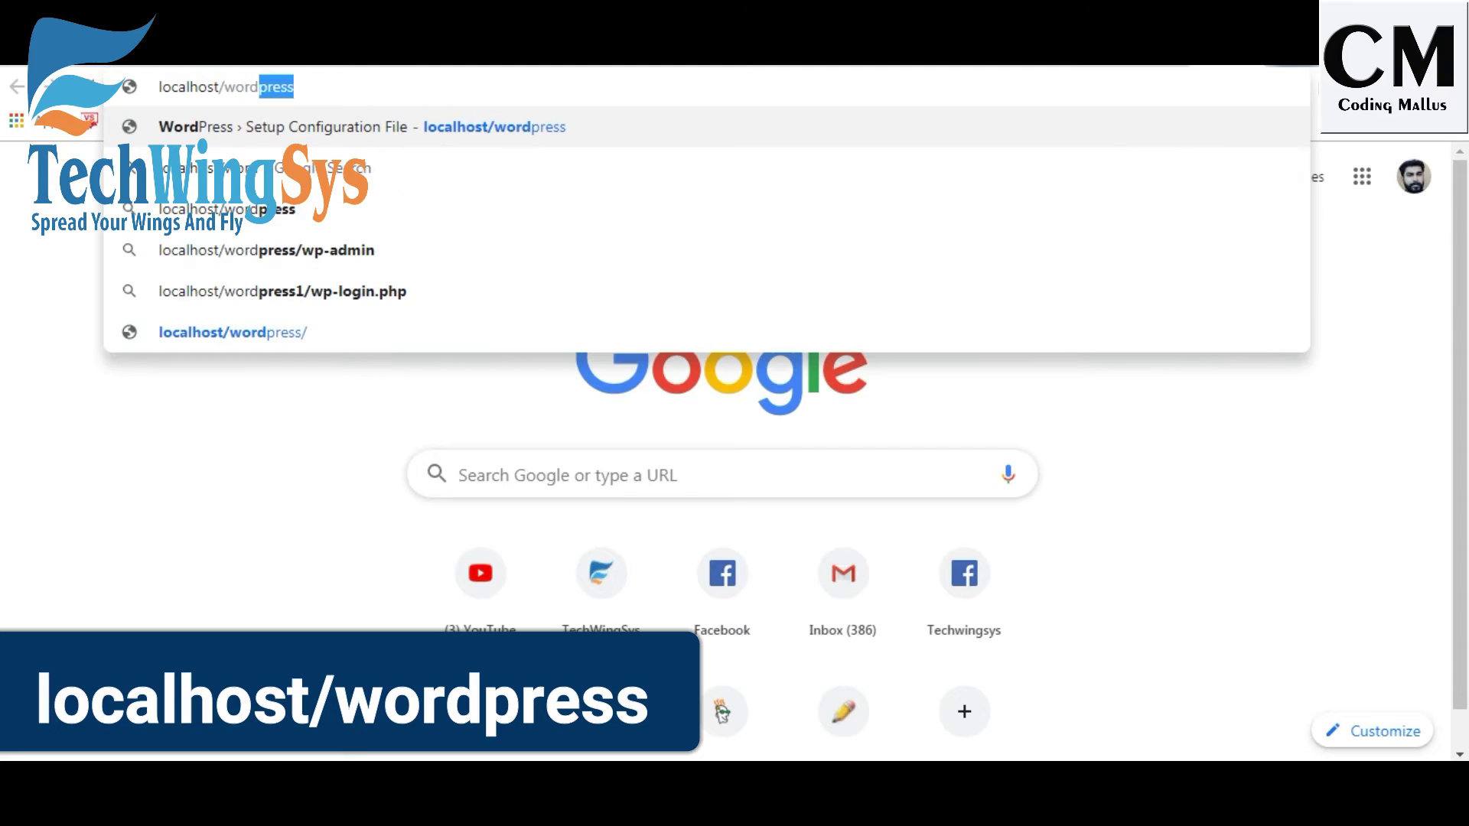
key("Return")
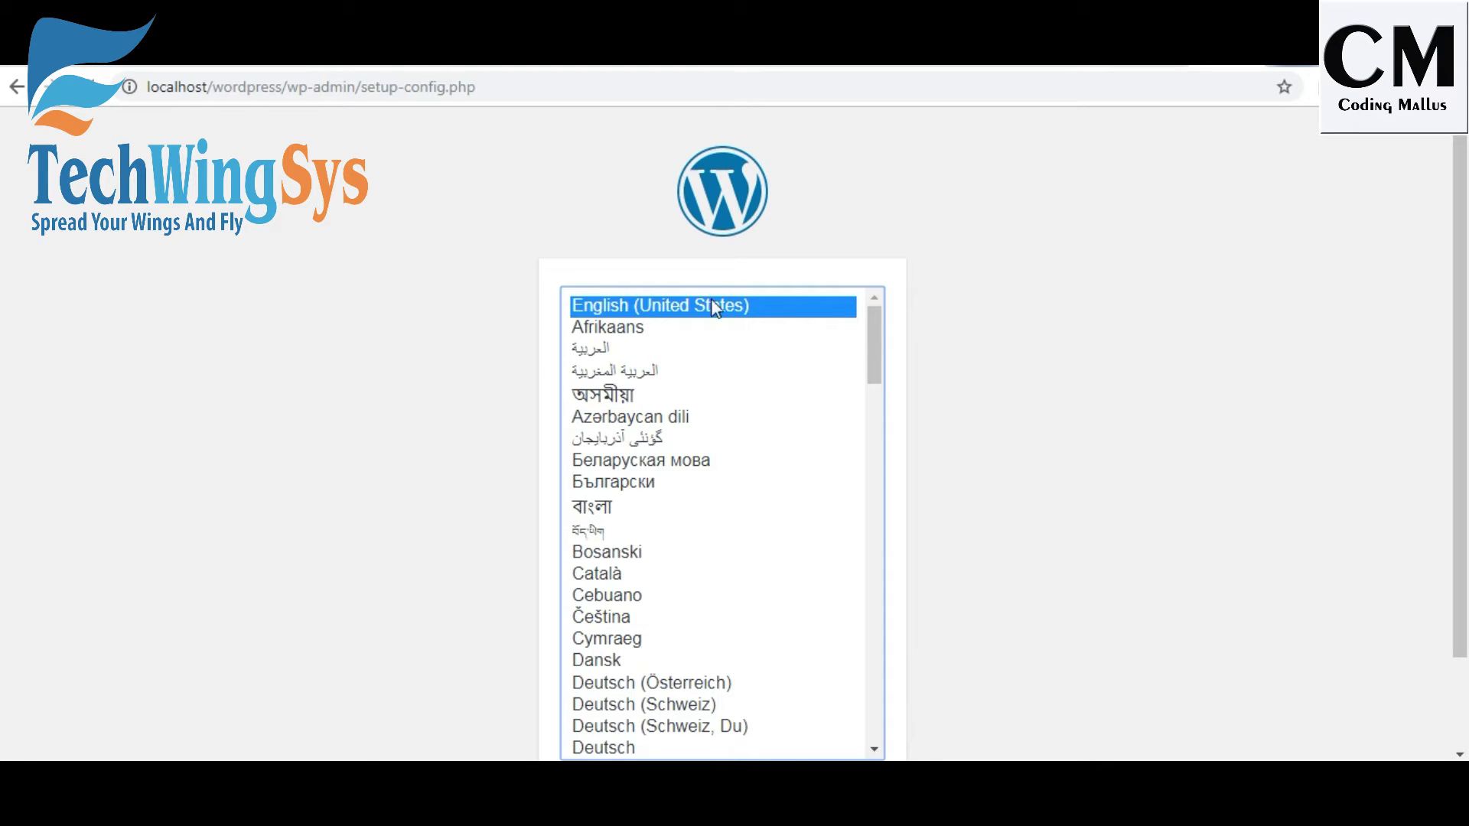
Keep English (United States), pass the welcome page, and select the default Database Name.
scroll(1293, 336, "down", 2)
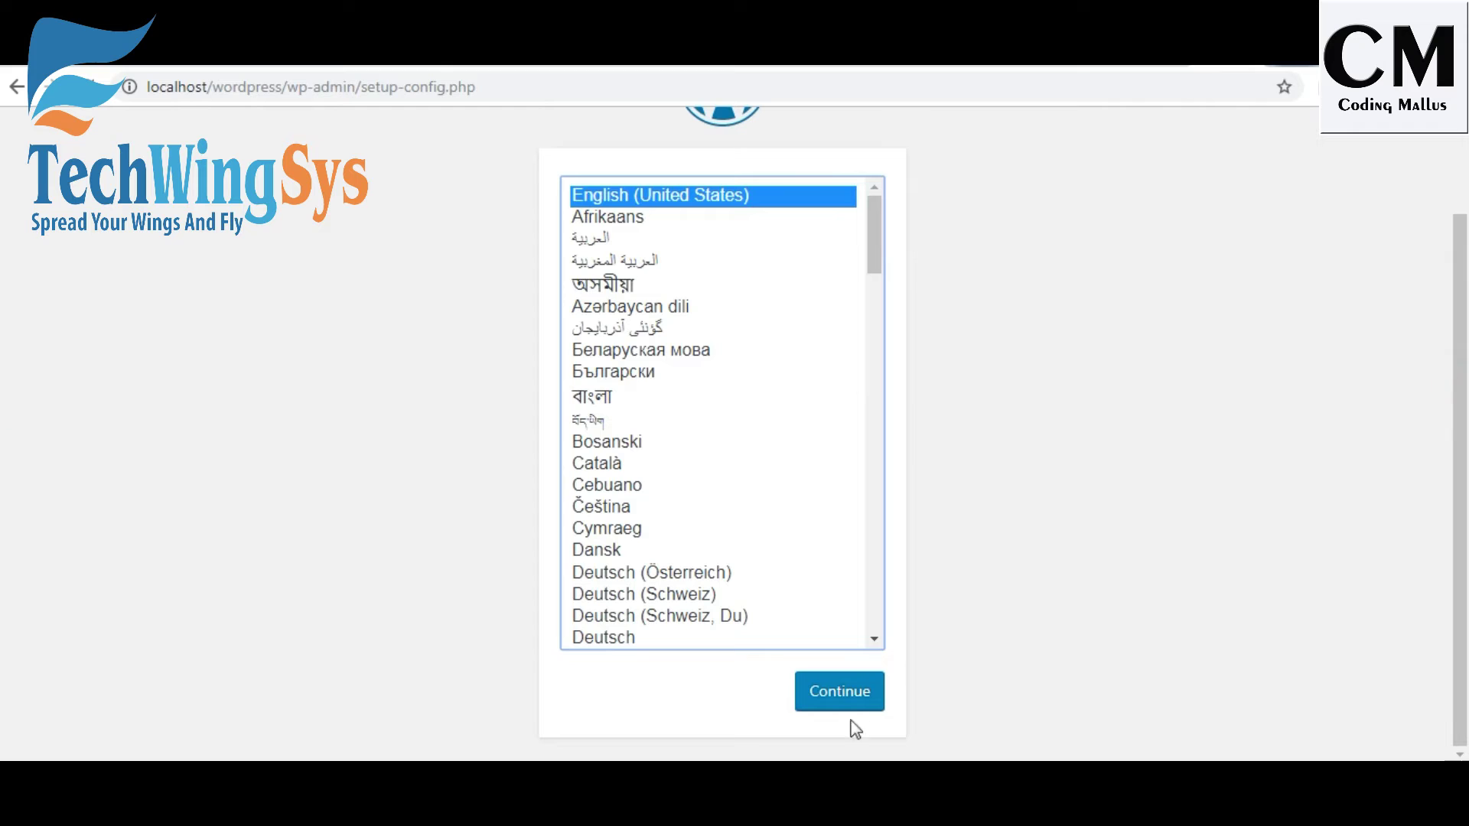
left_click(839, 691)
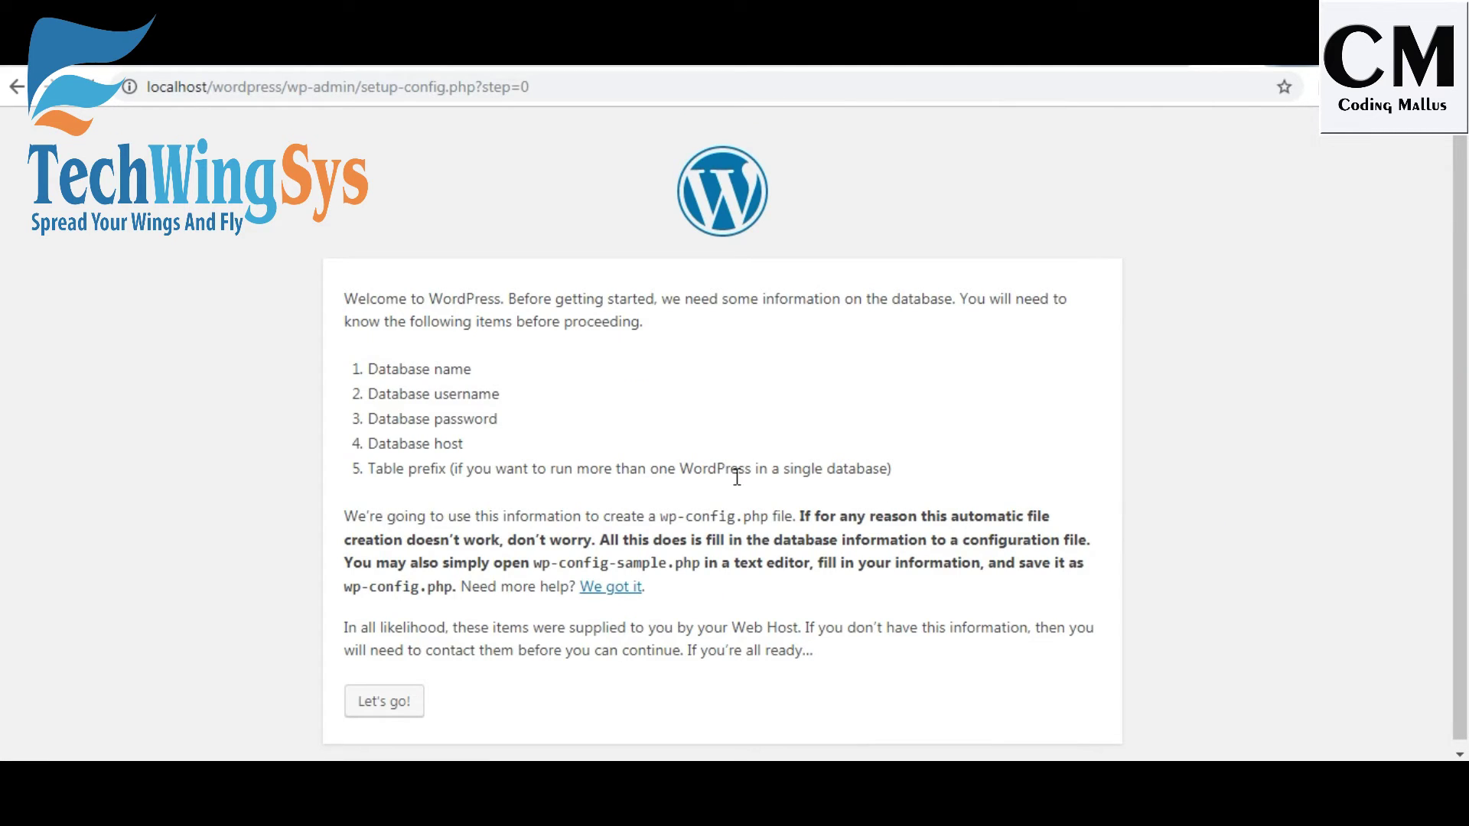
left_click(375, 704)
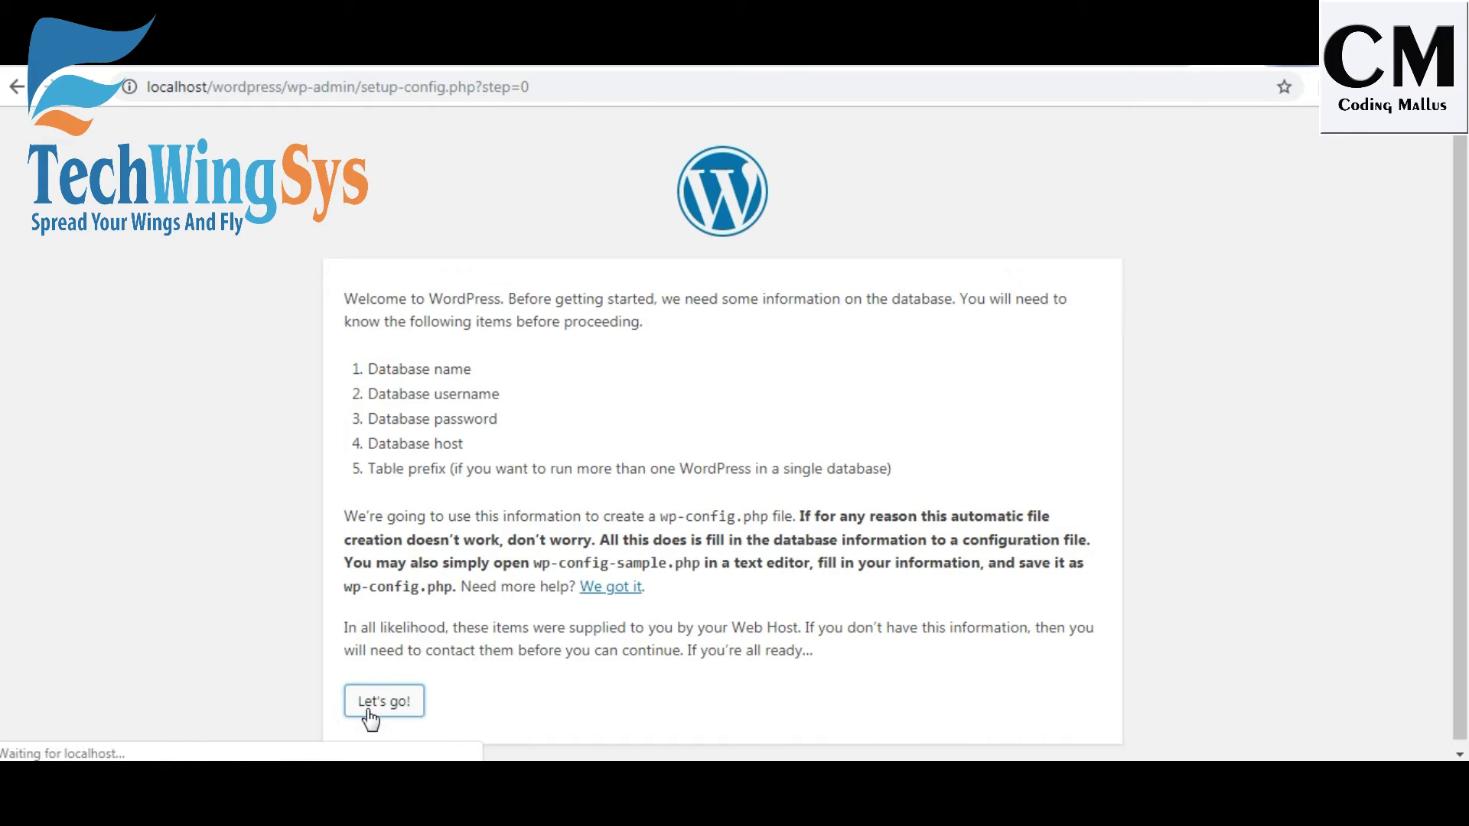
left_click(659, 366)
key("ctrl+a")
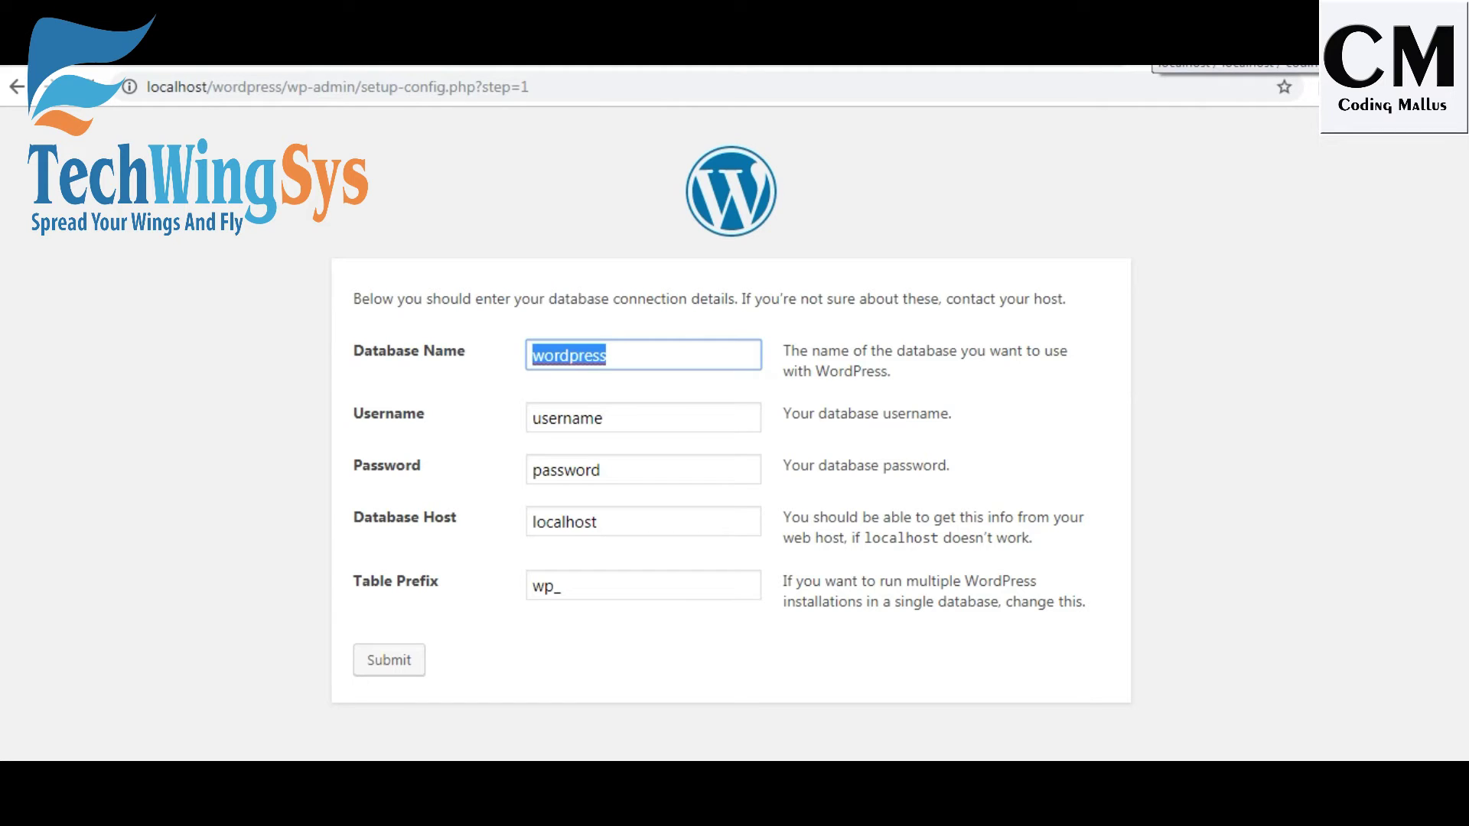
Enter database name 'coding' plus the database username and password, submit, and run the installation.
left_click(1178, 50)
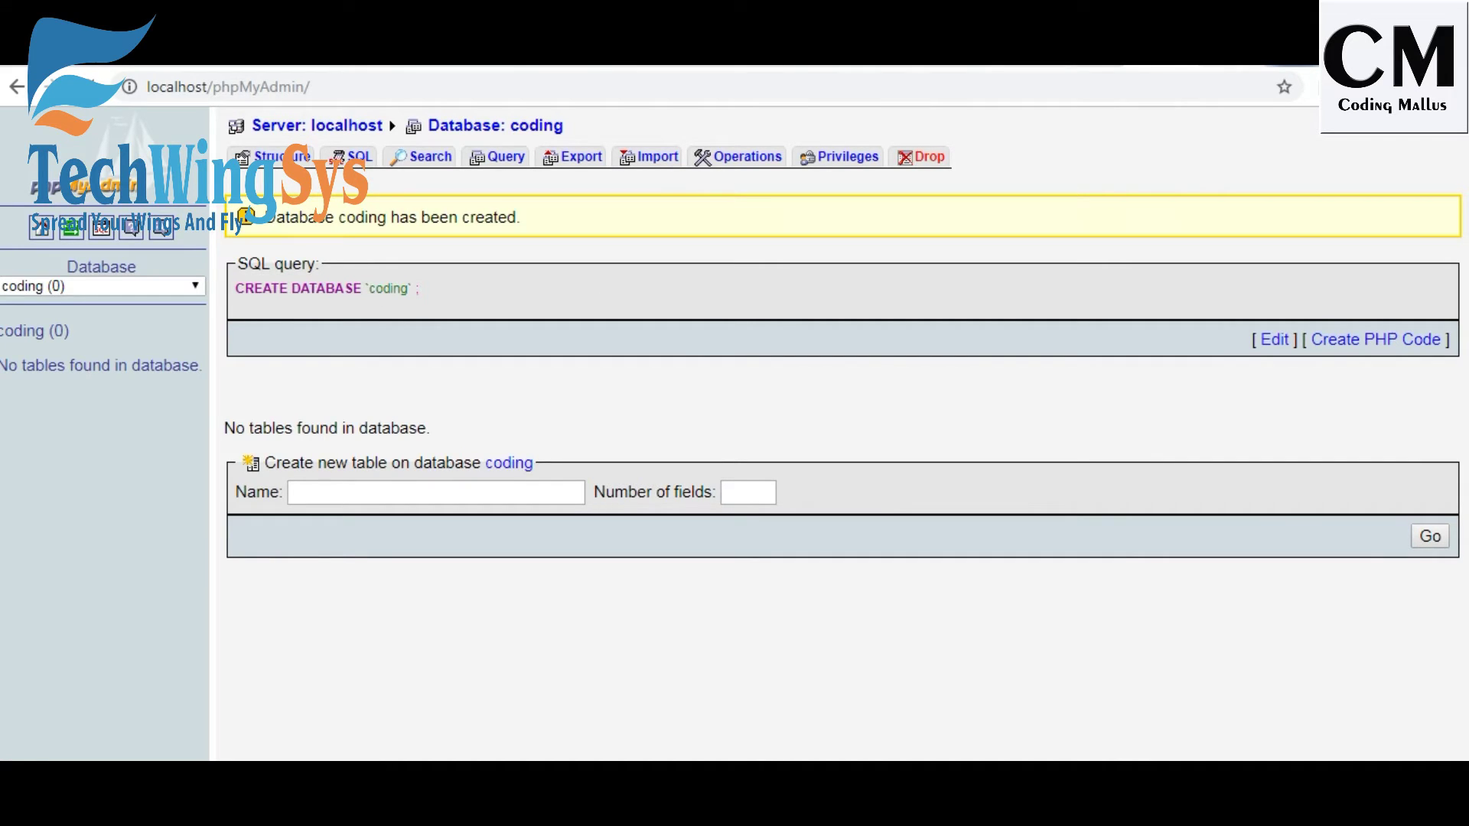
key("ctrl+Tab")
type("coding")
double_click(653, 418)
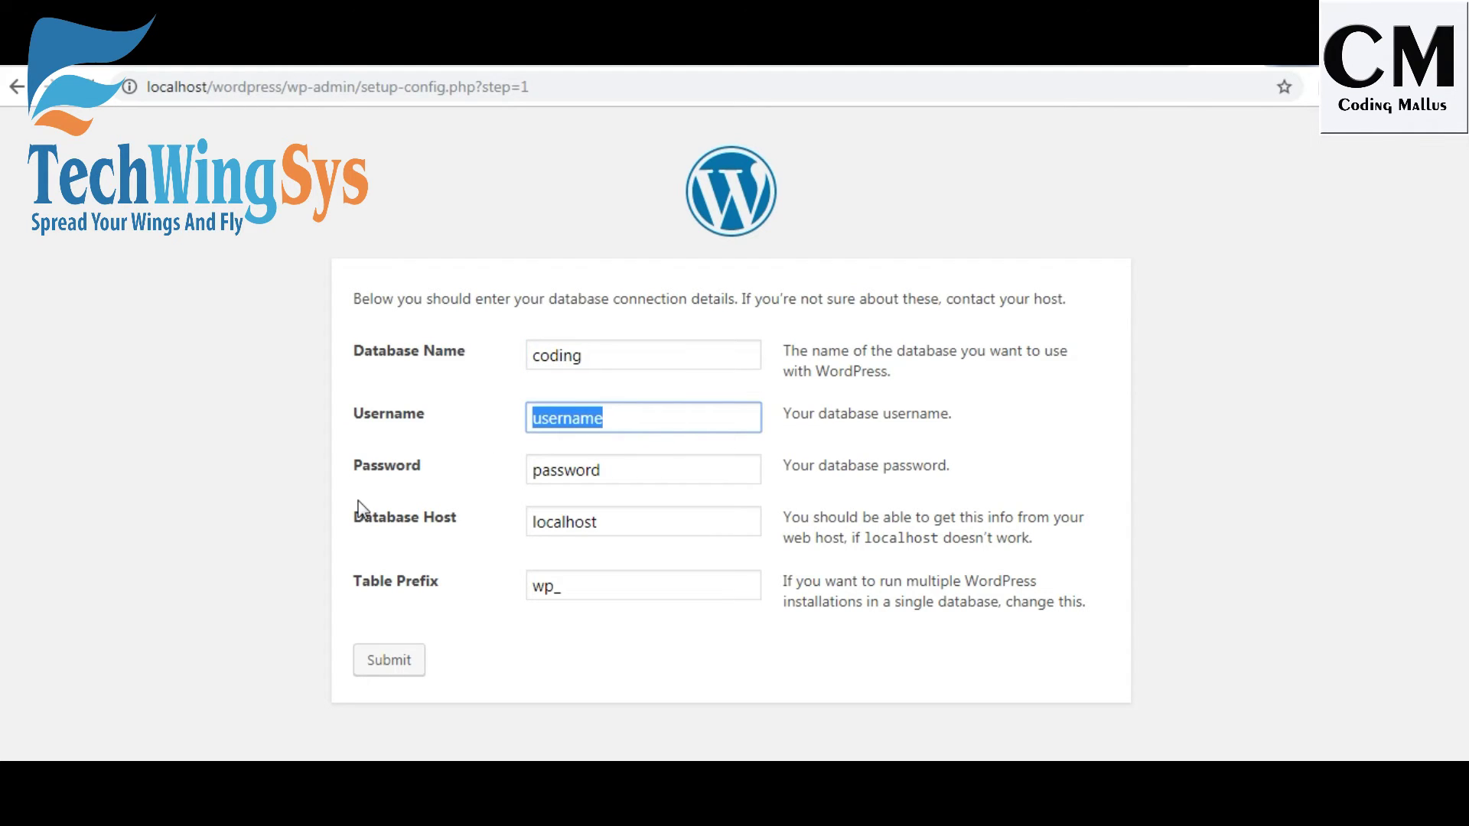
type("root")
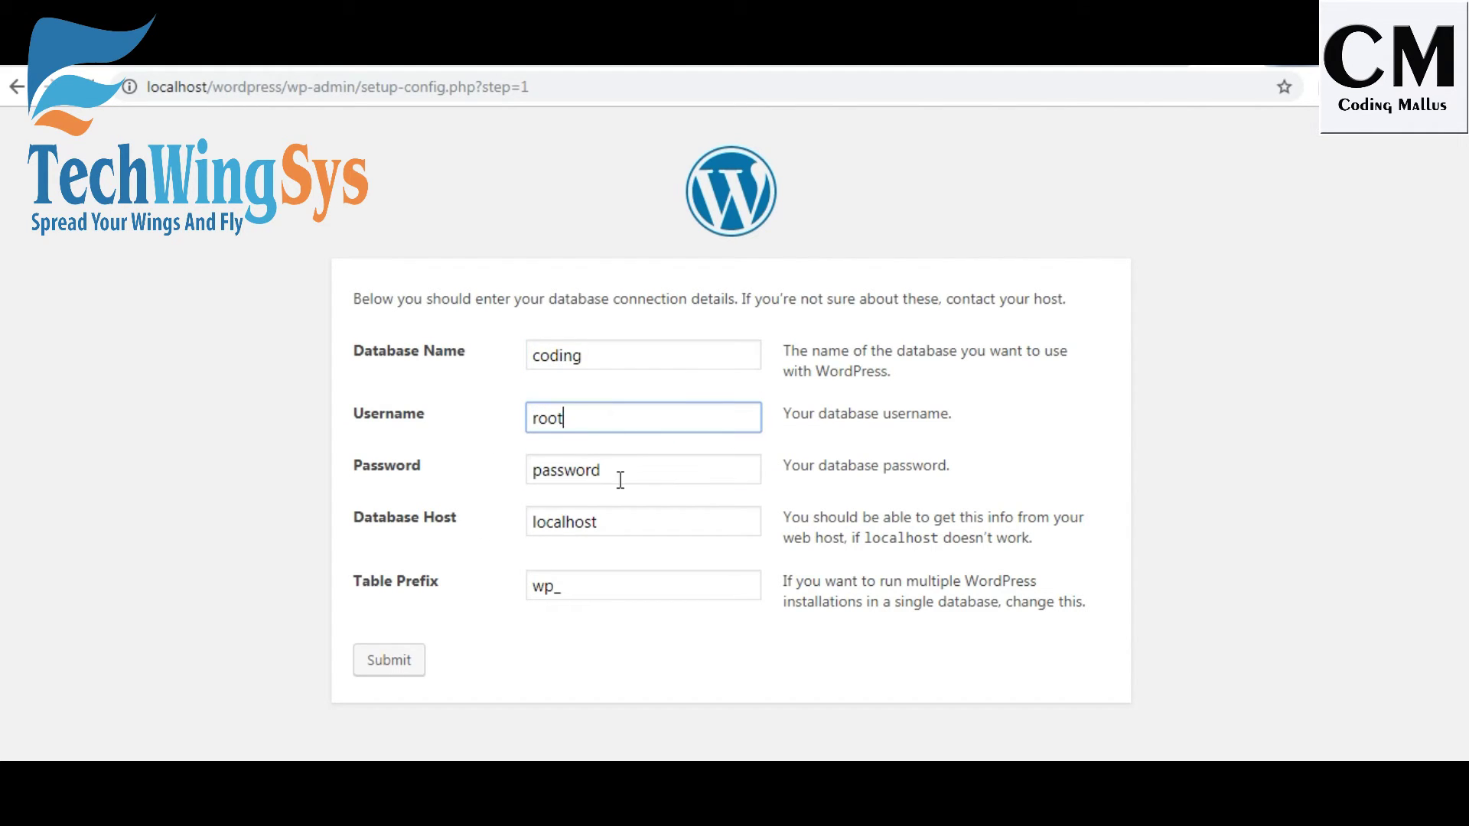
double_click(621, 479)
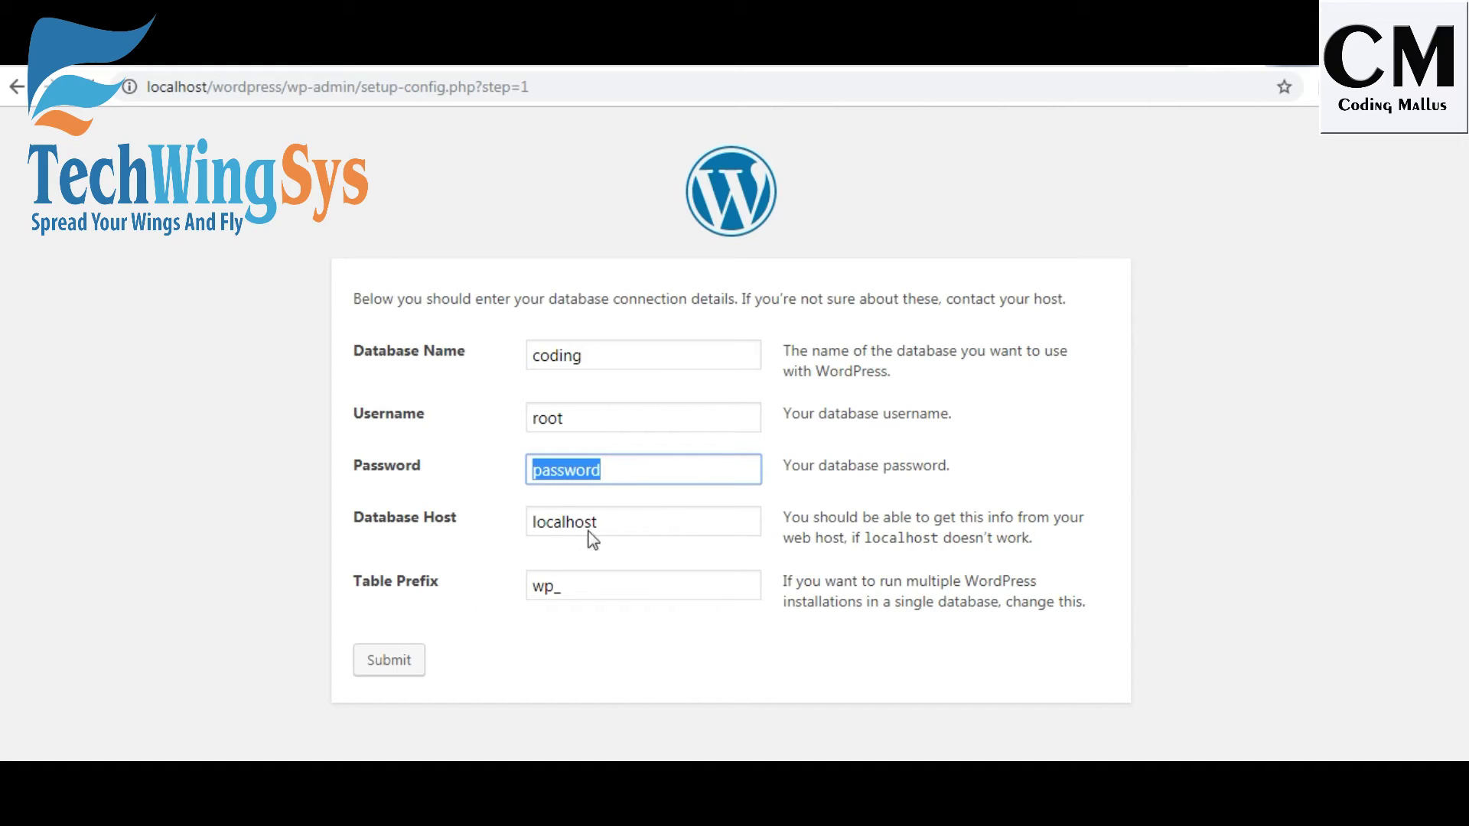
type("root")
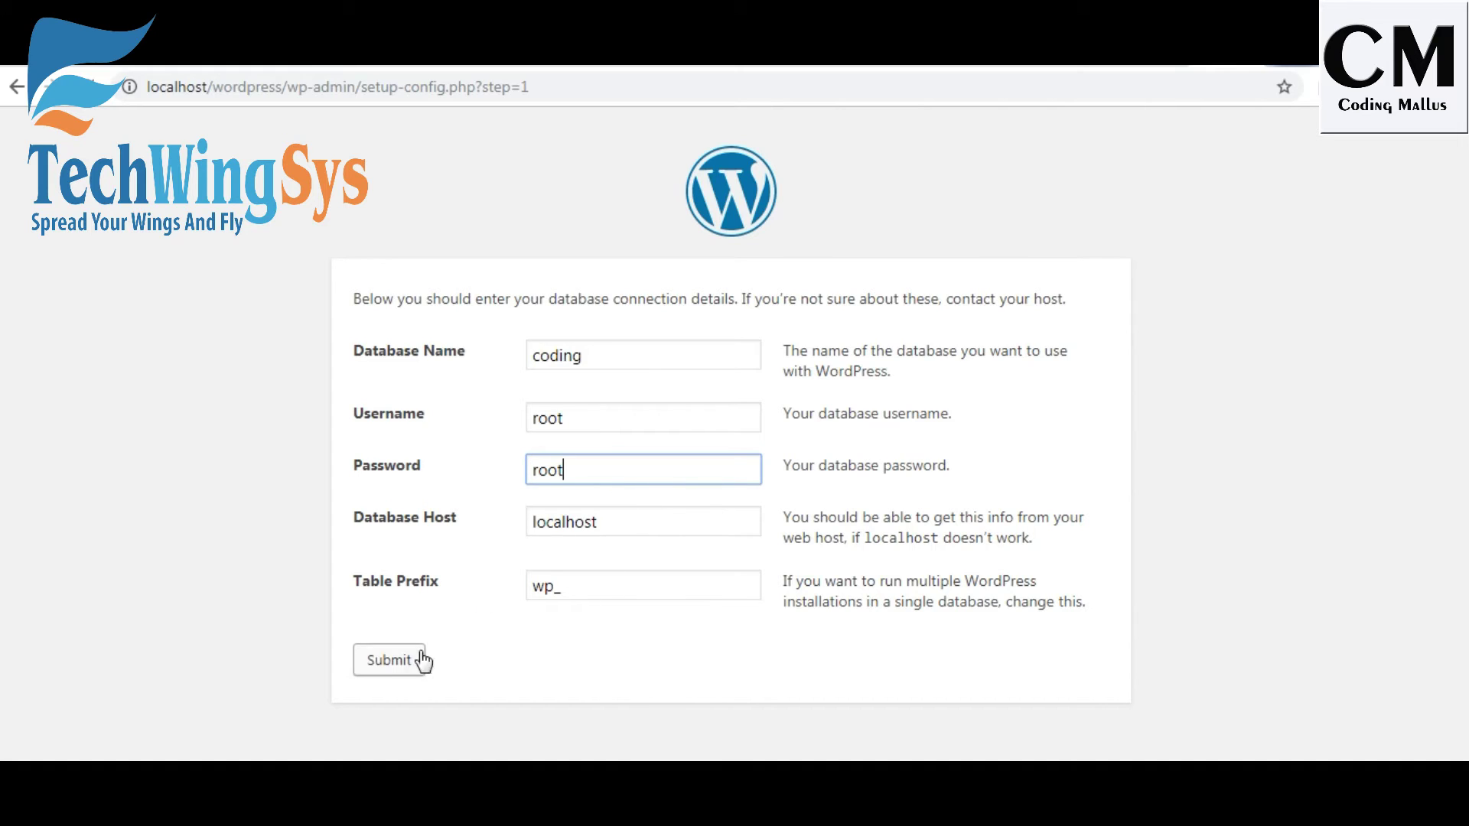
left_click(380, 668)
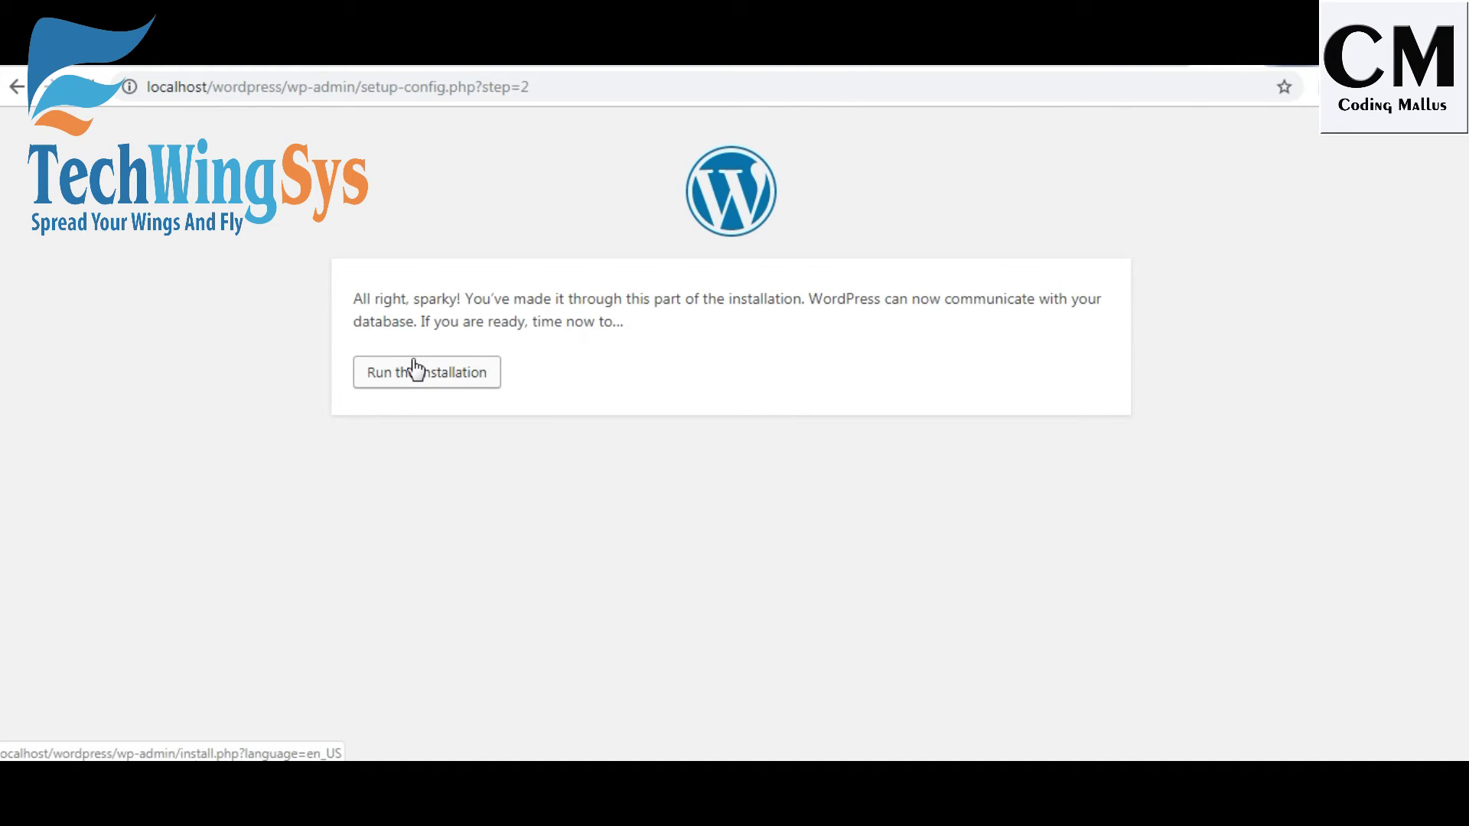
left_click(408, 383)
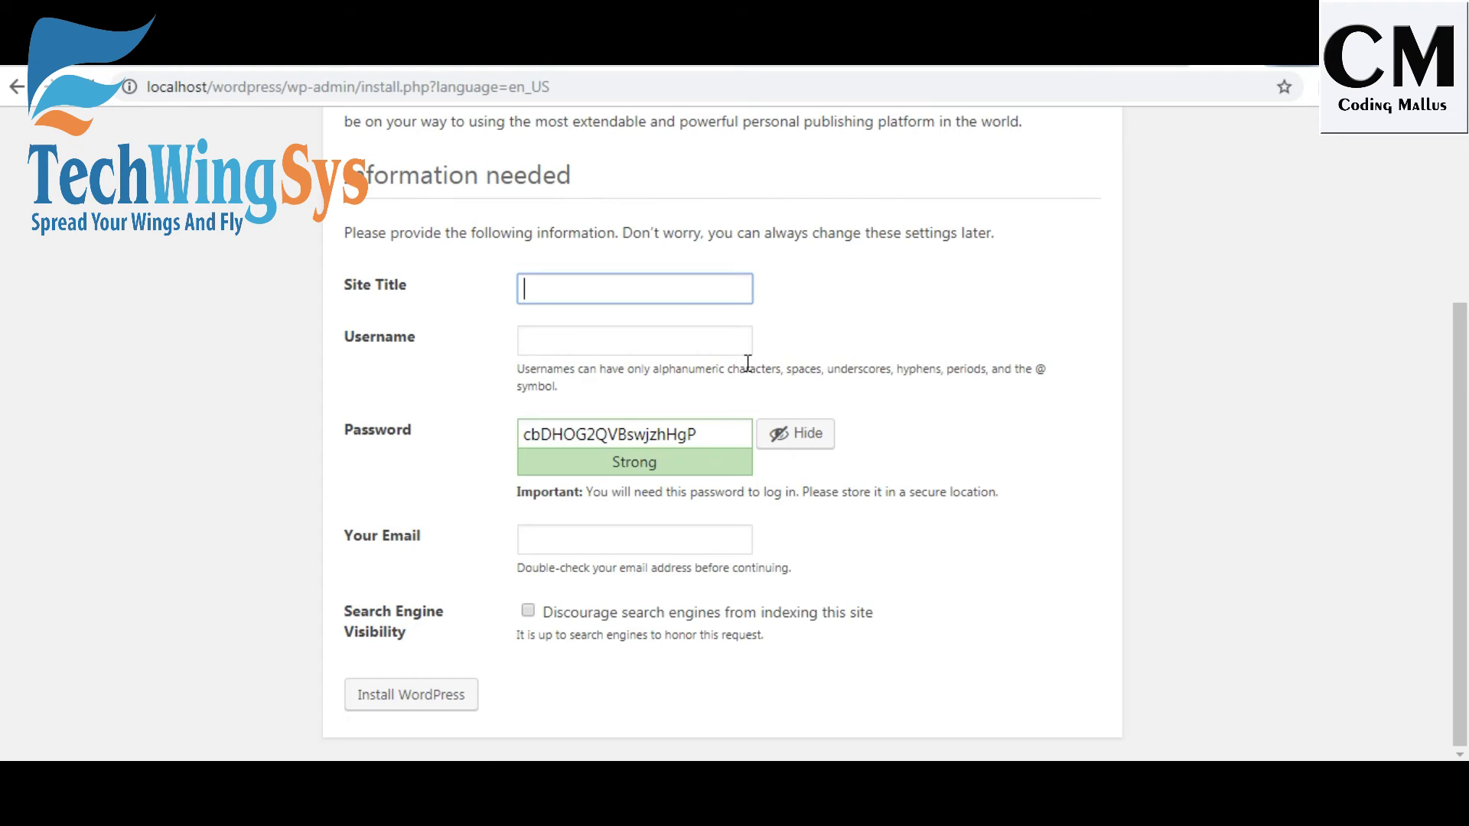
Install the site 'Coding Mallus' with an admin account, search engines discouraged.
type("Coding Mallus")
left_click(654, 349)
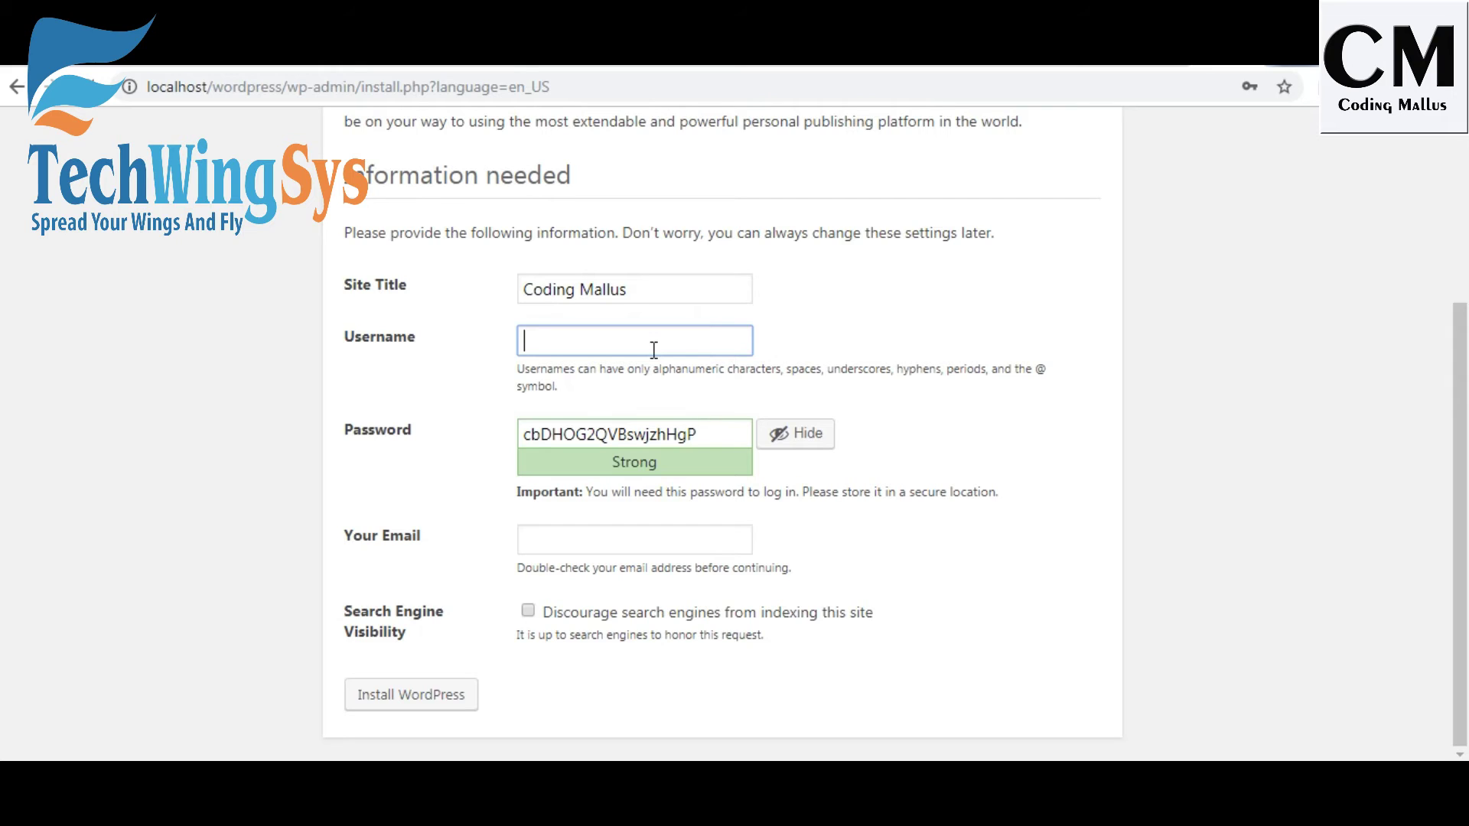
type("coding123")
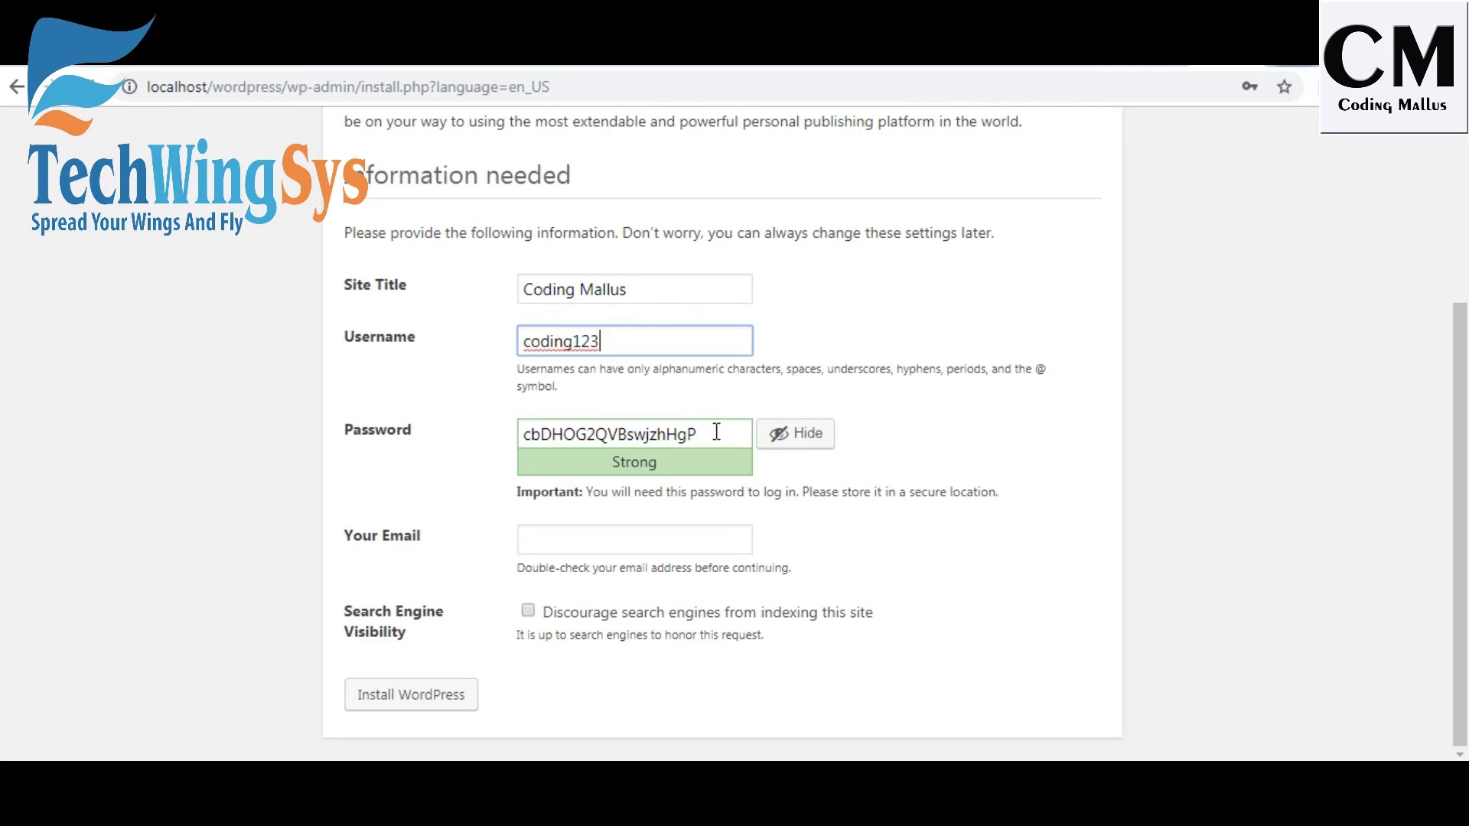
left_click_drag(716, 433, 451, 464)
key("BackSpace")
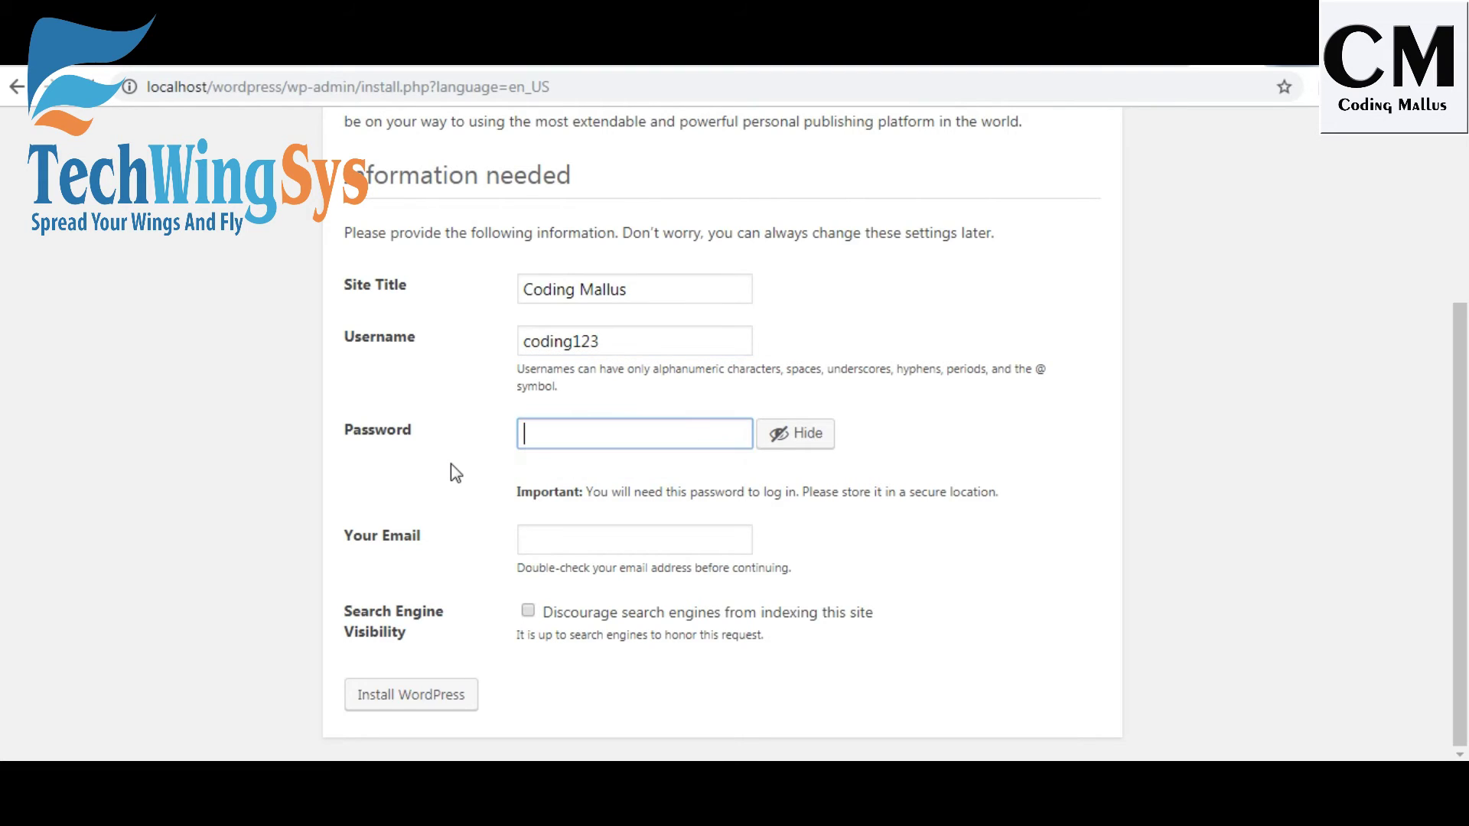
left_click(543, 582)
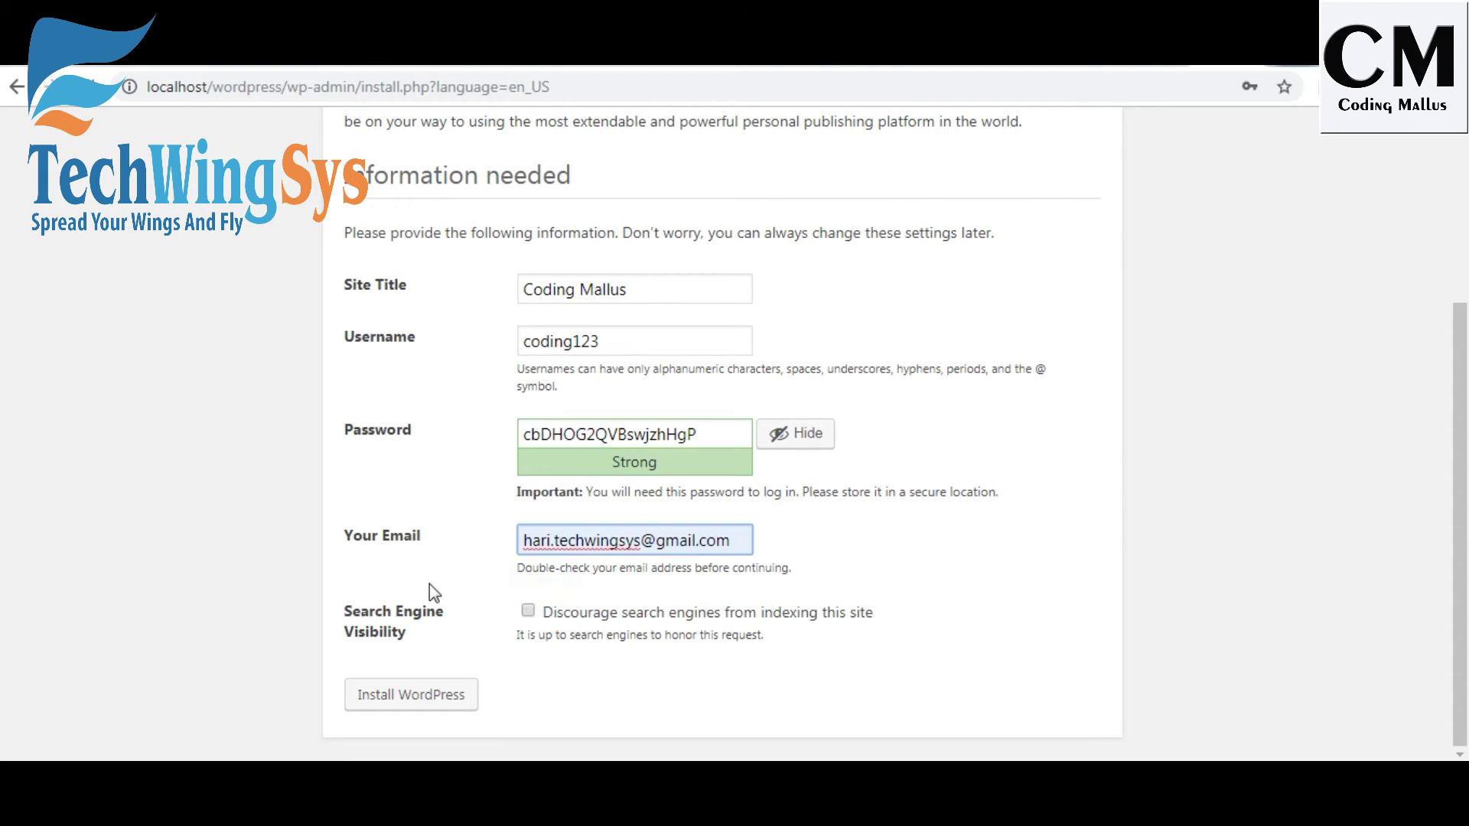
left_click(527, 612)
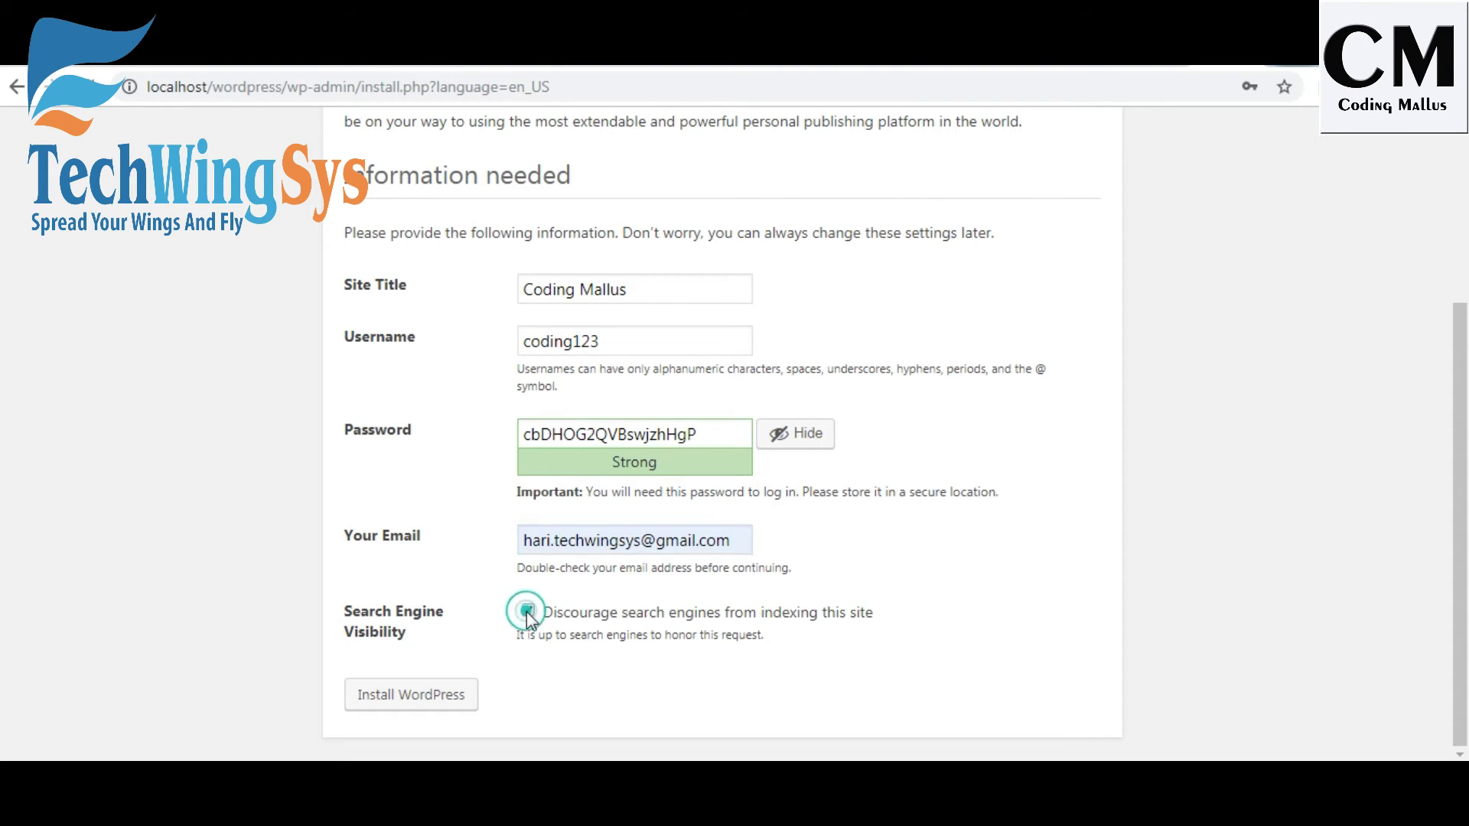
left_click(409, 698)
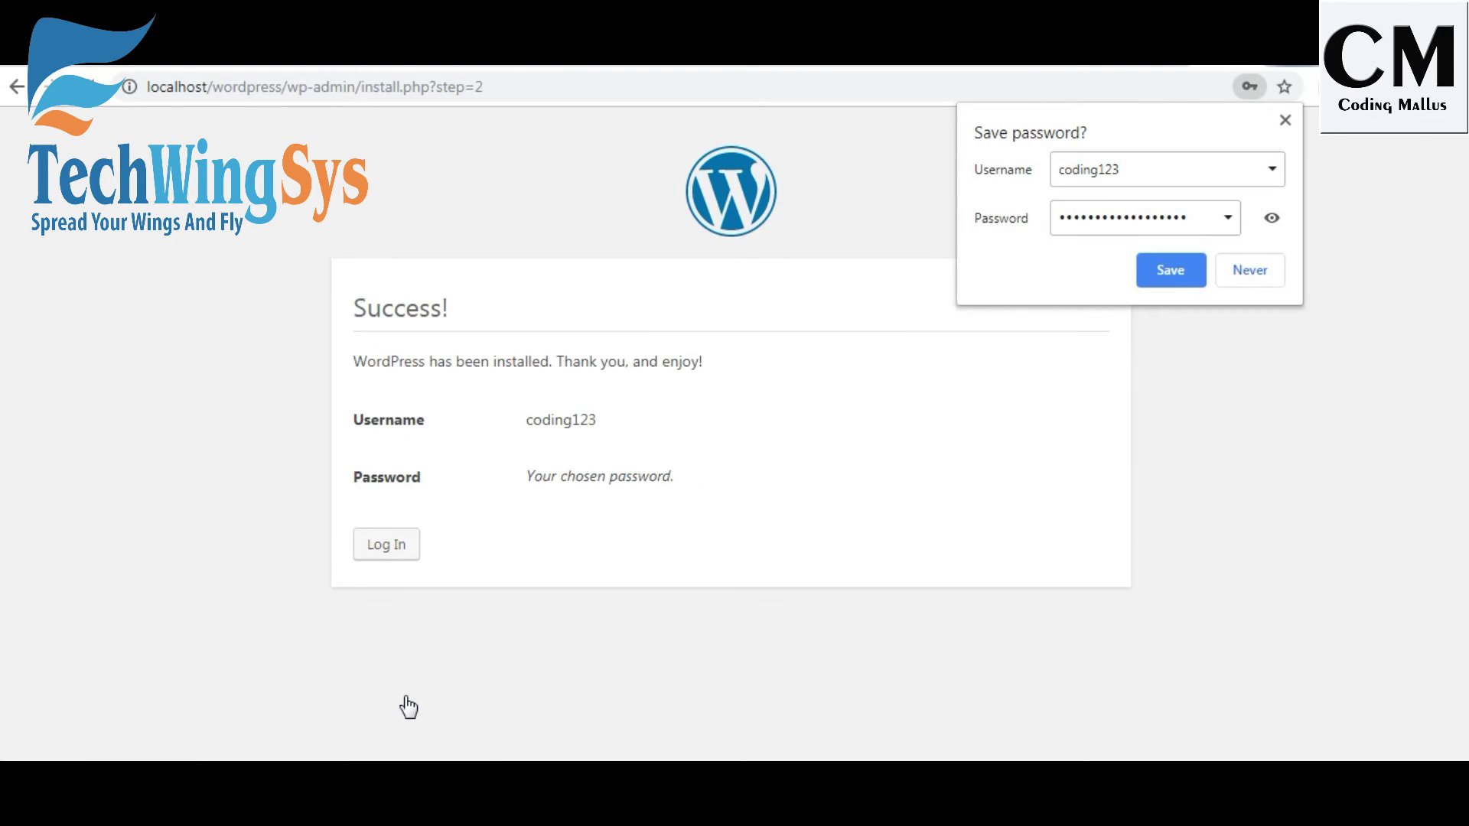
Dismiss the save-password bubble and log in with the admin username and password.
left_click(1286, 121)
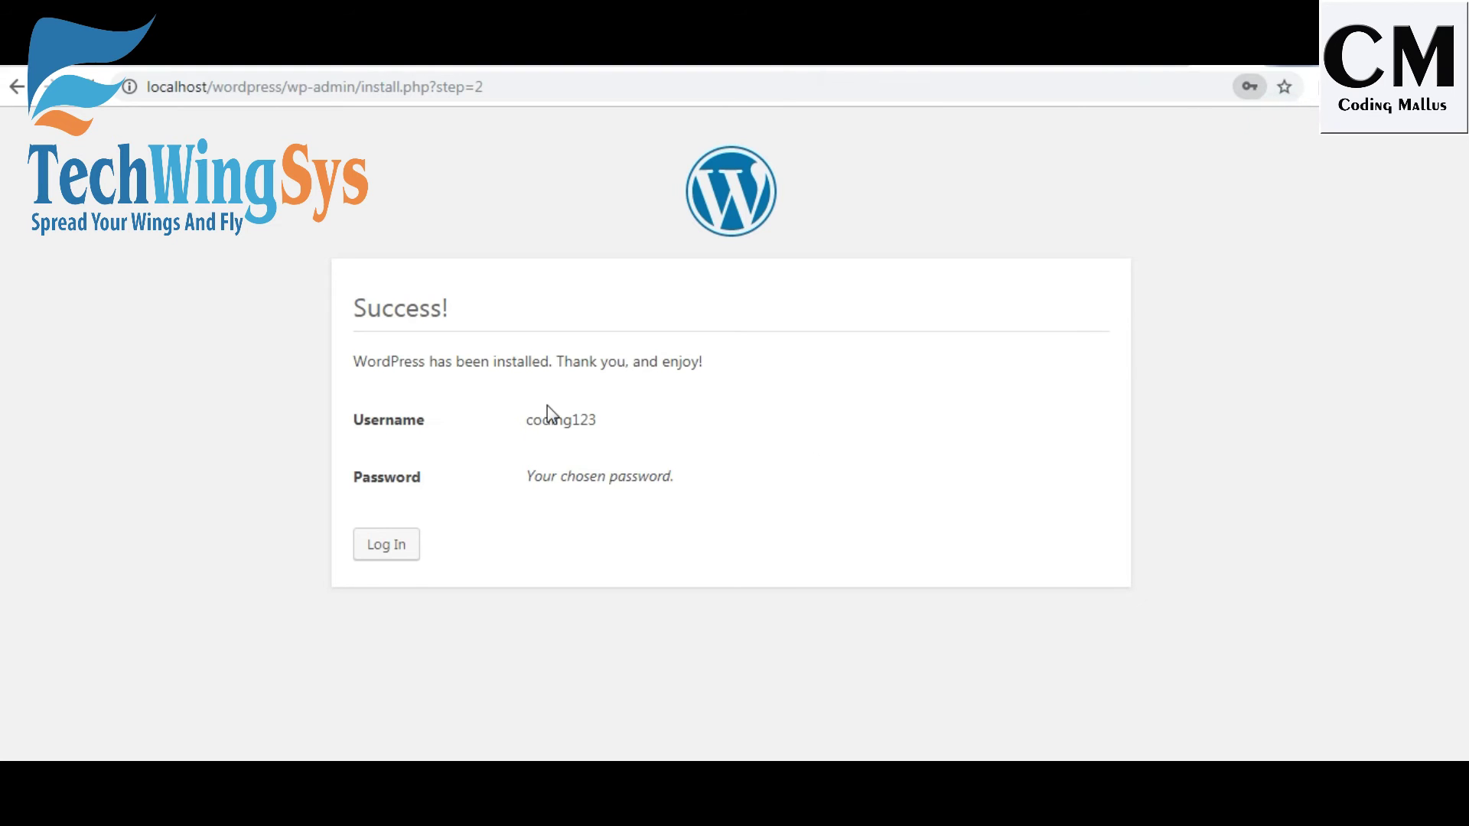
left_click(387, 545)
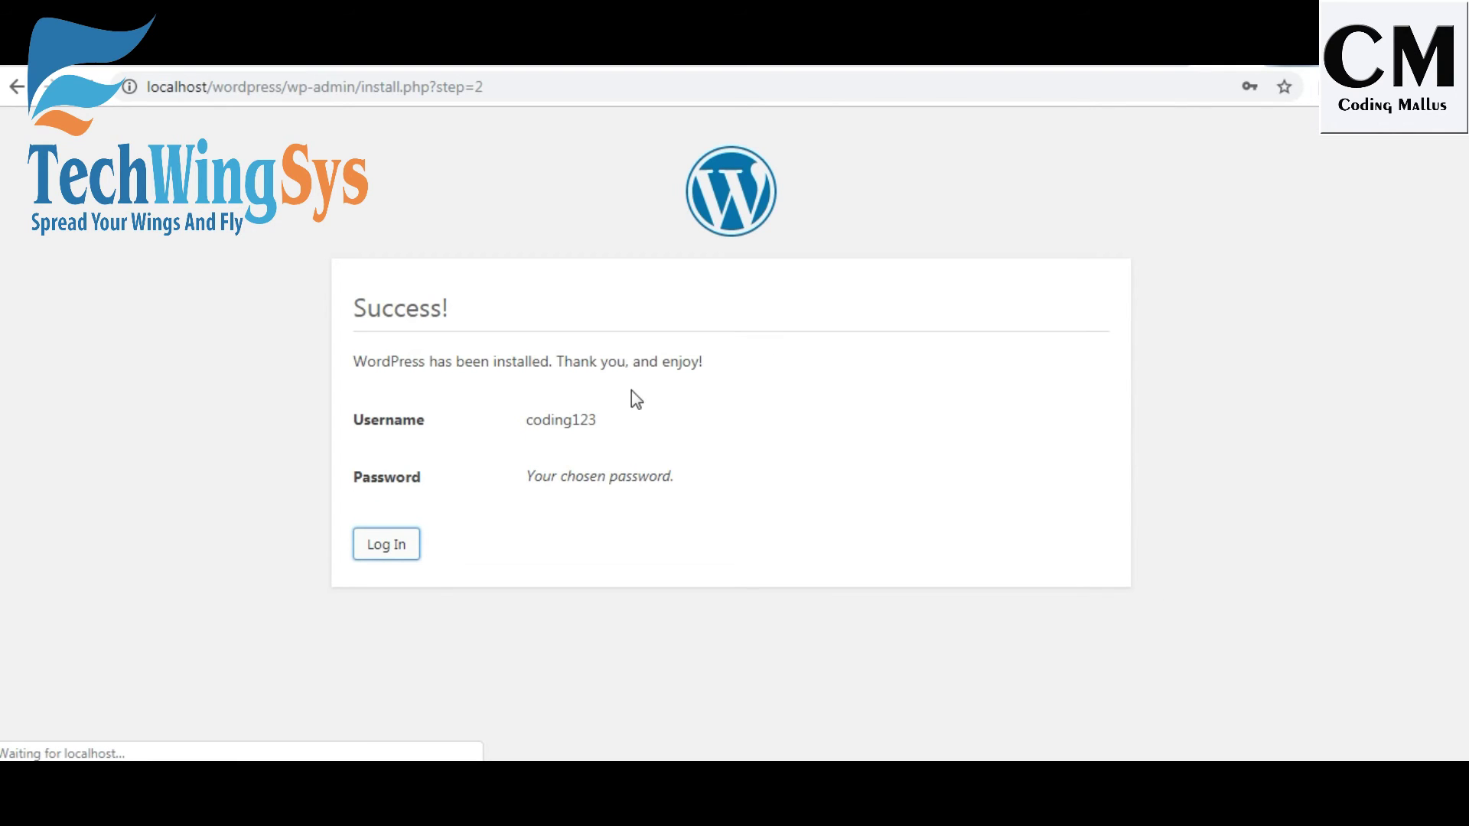
type("codi")
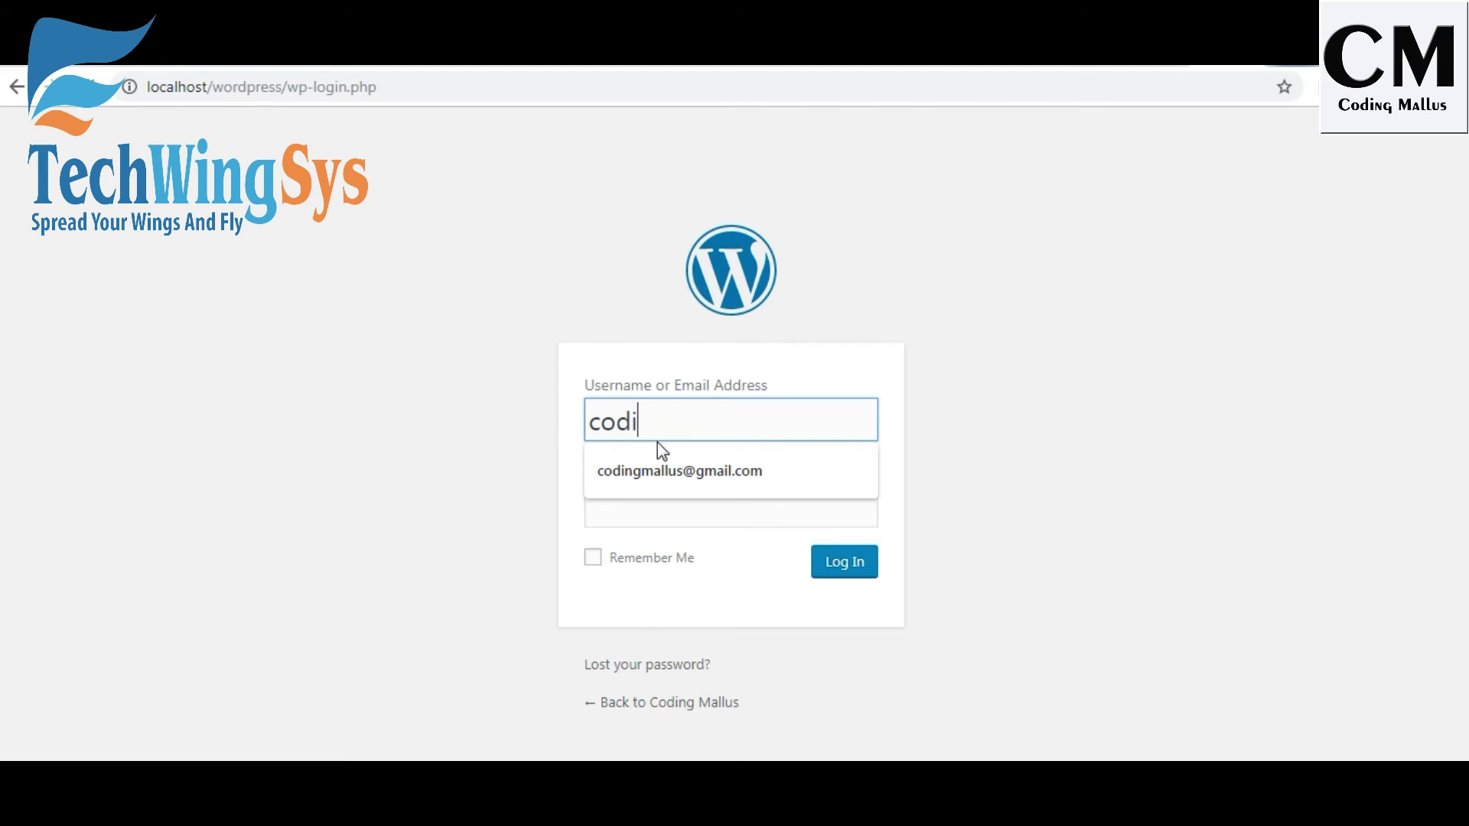
type("ng123")
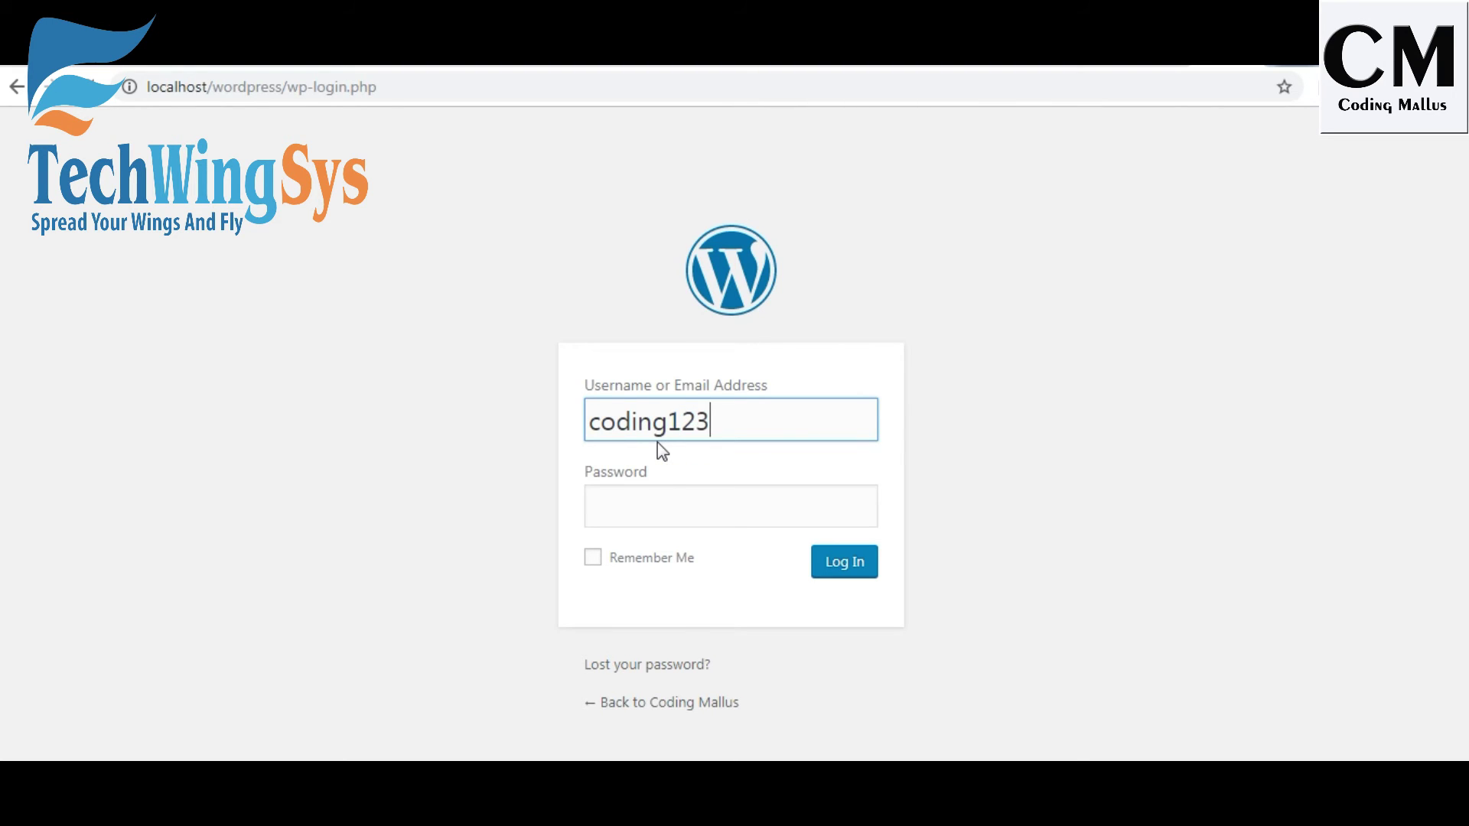
left_click(661, 511)
key("ctrl+v")
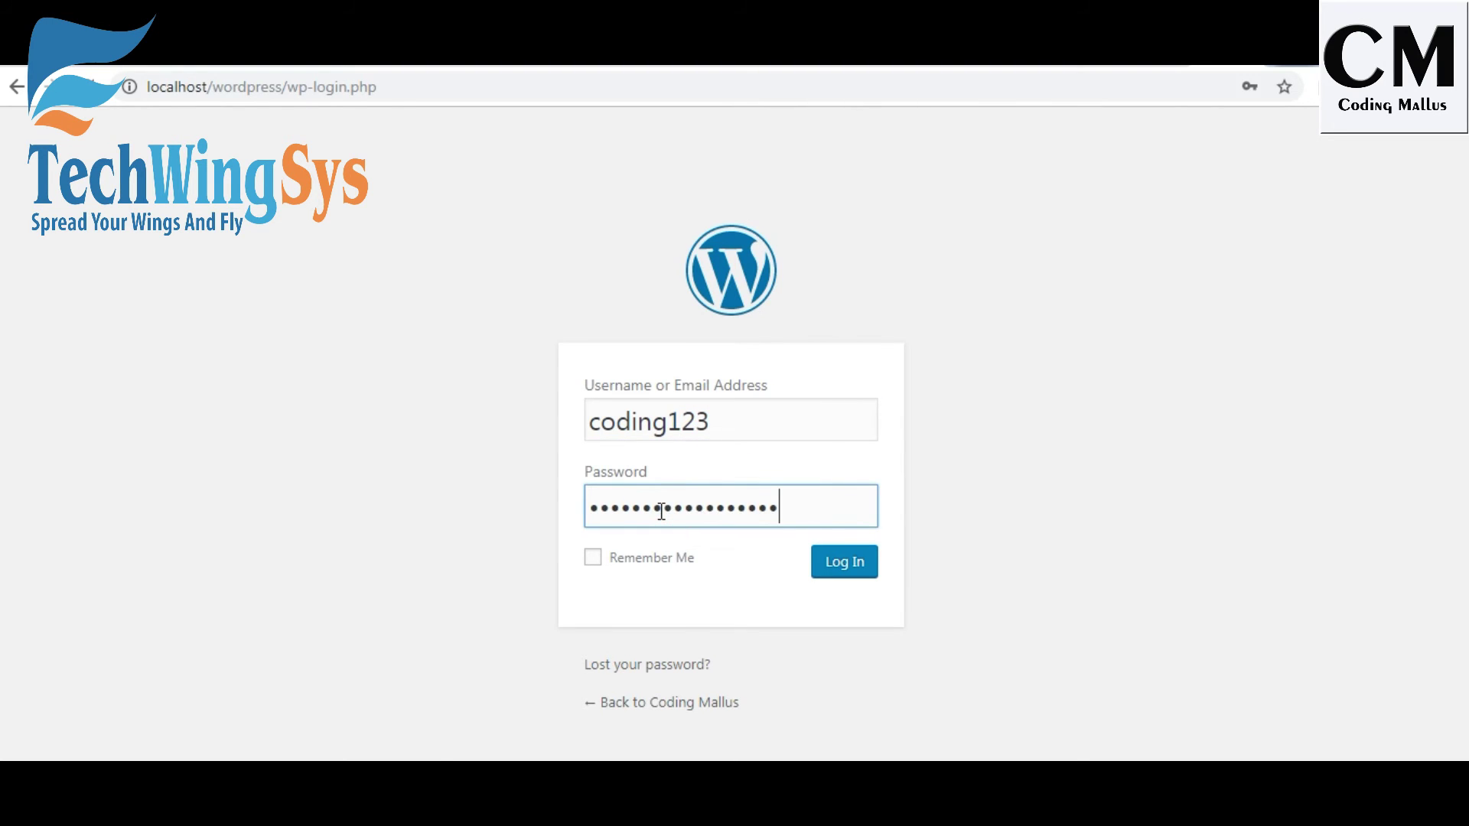
left_click(838, 564)
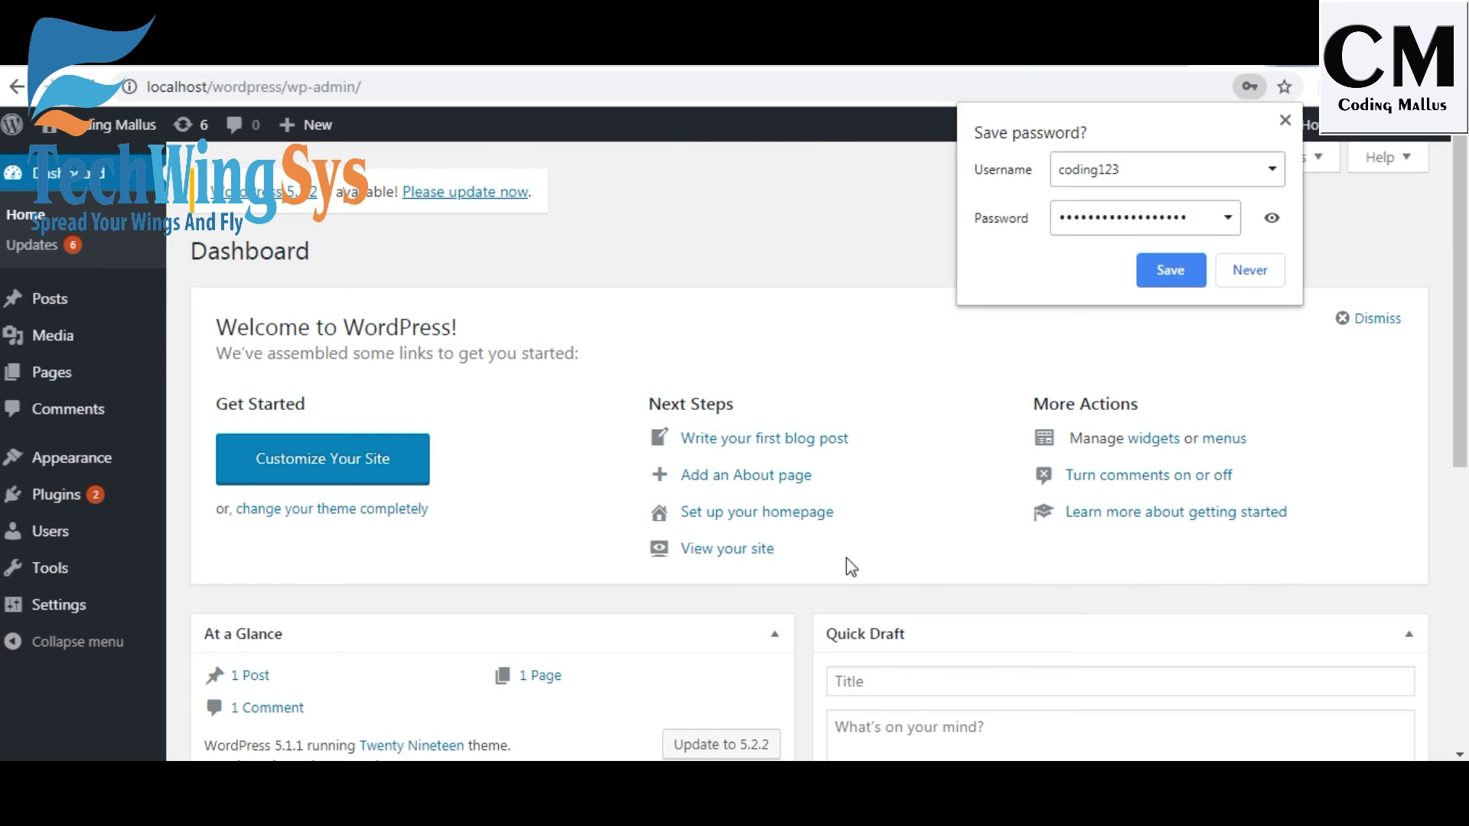
Close the save-password popup and scroll the Dashboard to view At a Glance.
left_click(1285, 123)
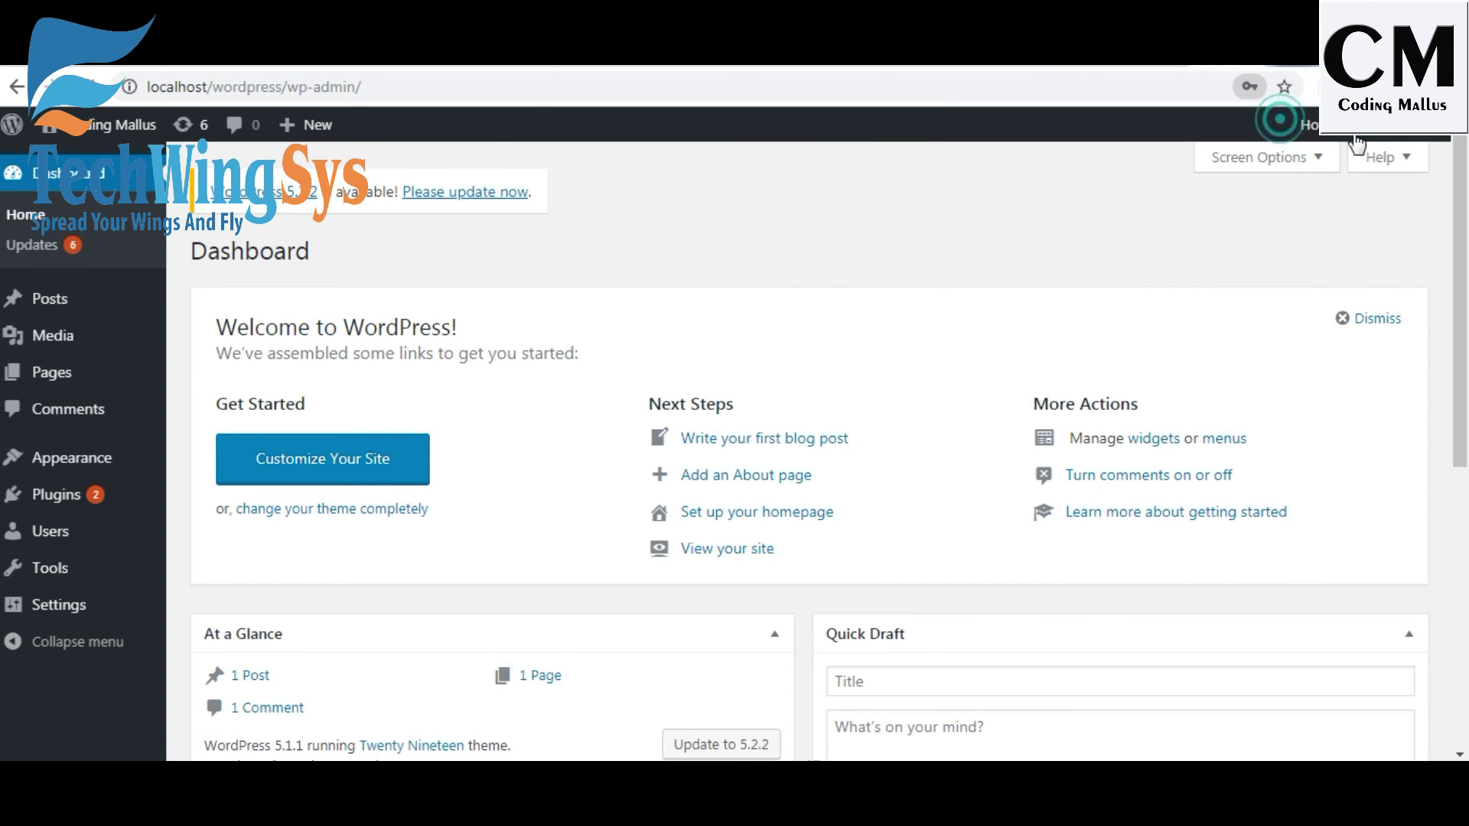
scroll(735, 459, "down", 5)
scroll(735, 459, "up", 5)
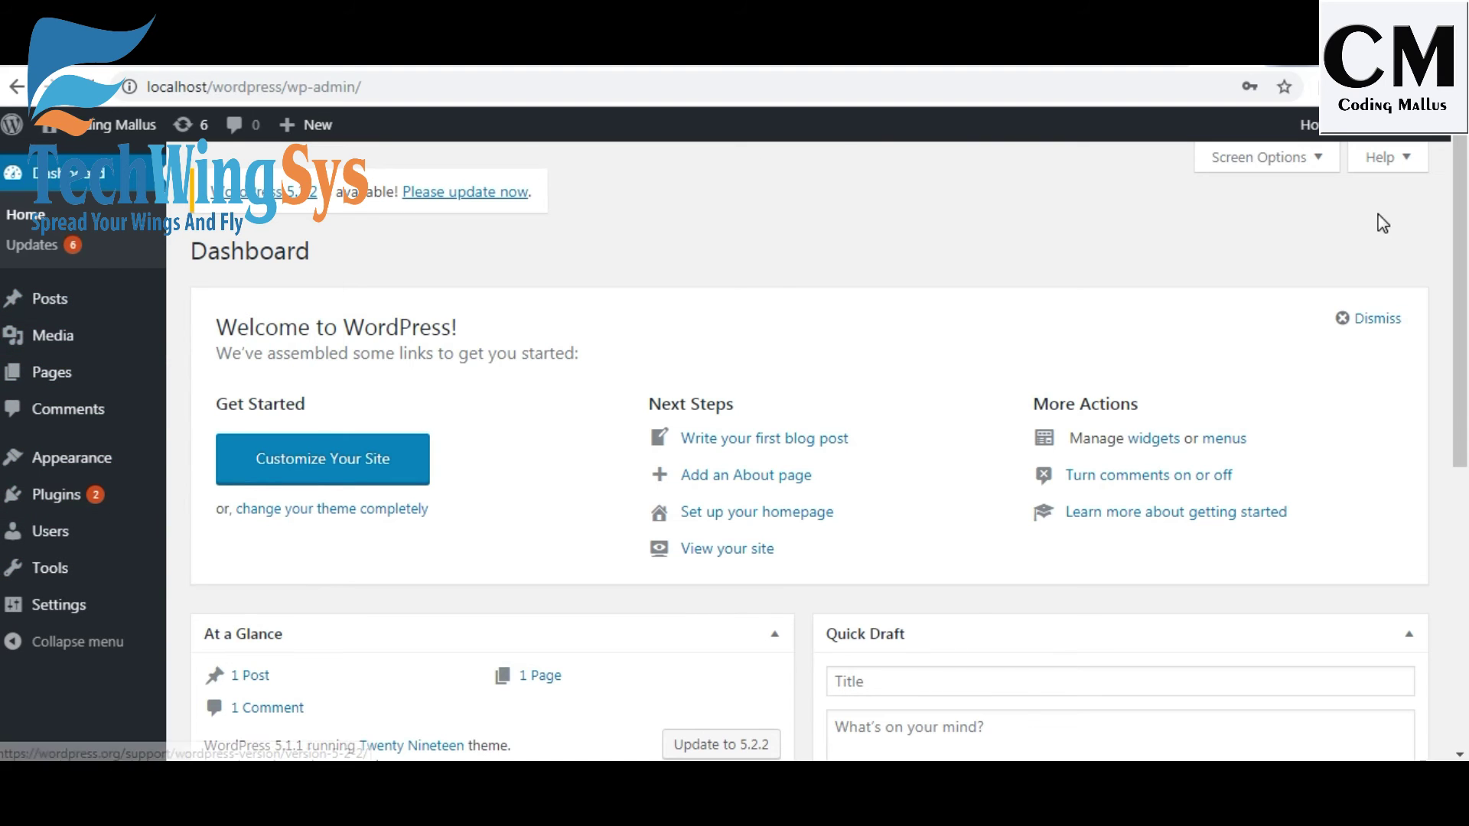
scroll(1462, 536, "down", 10)
left_click_drag(1465, 543, 1465, 228)
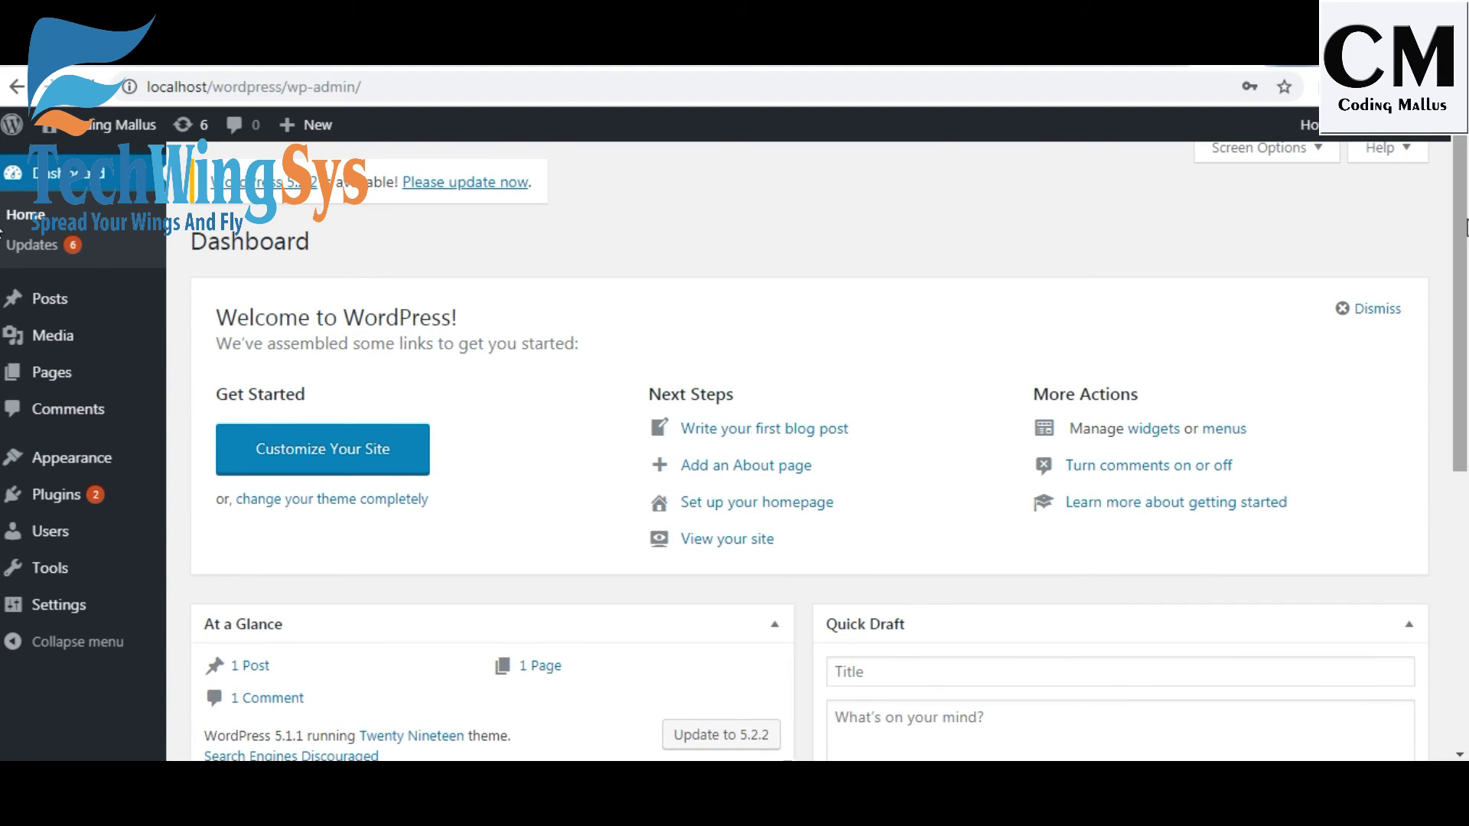